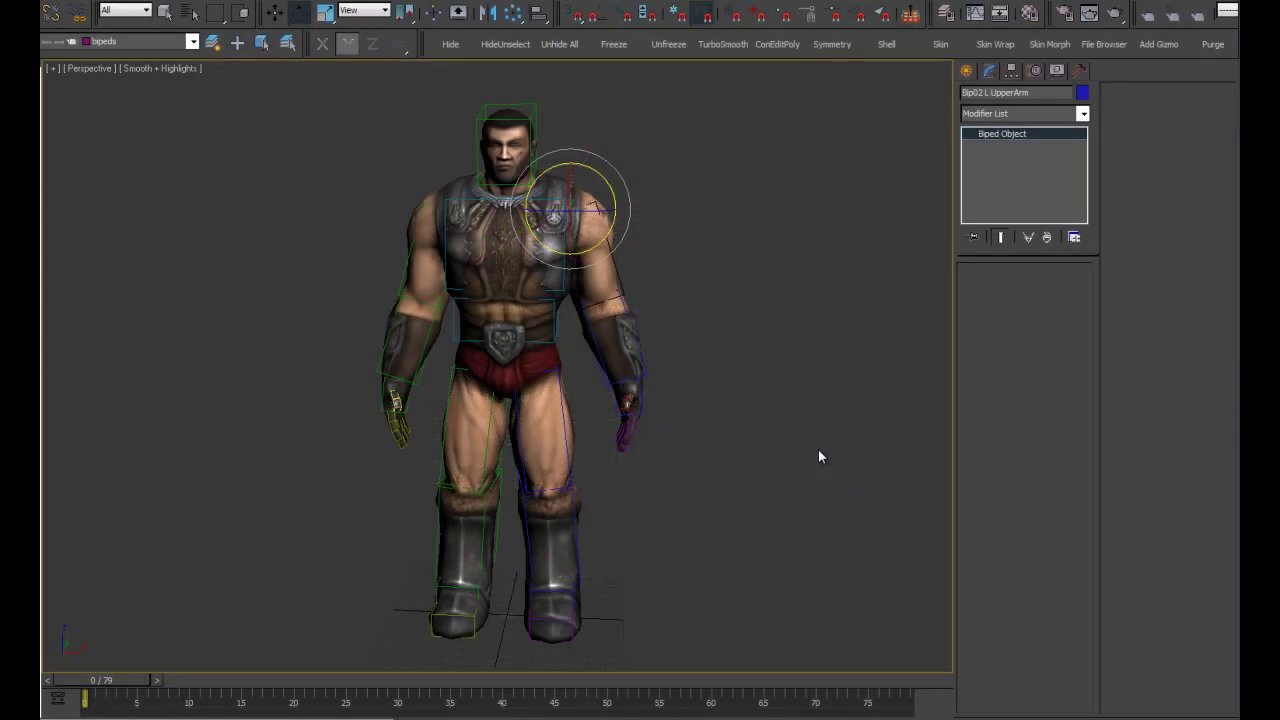
- Orbit around the character and raise Bip02 L UpperArm to horizontal, level with the shoulder
mouse_move(804, 310)
alt+middle_down()
mouse_move(714, 327)
mouse_move(749, 331)
mouse_move(519, 340)
mouse_move(717, 337)
mouse_move(653, 437)
alt+middle_up()
scroll(660, 340, up, 2)
scroll(660, 340, up, 3)
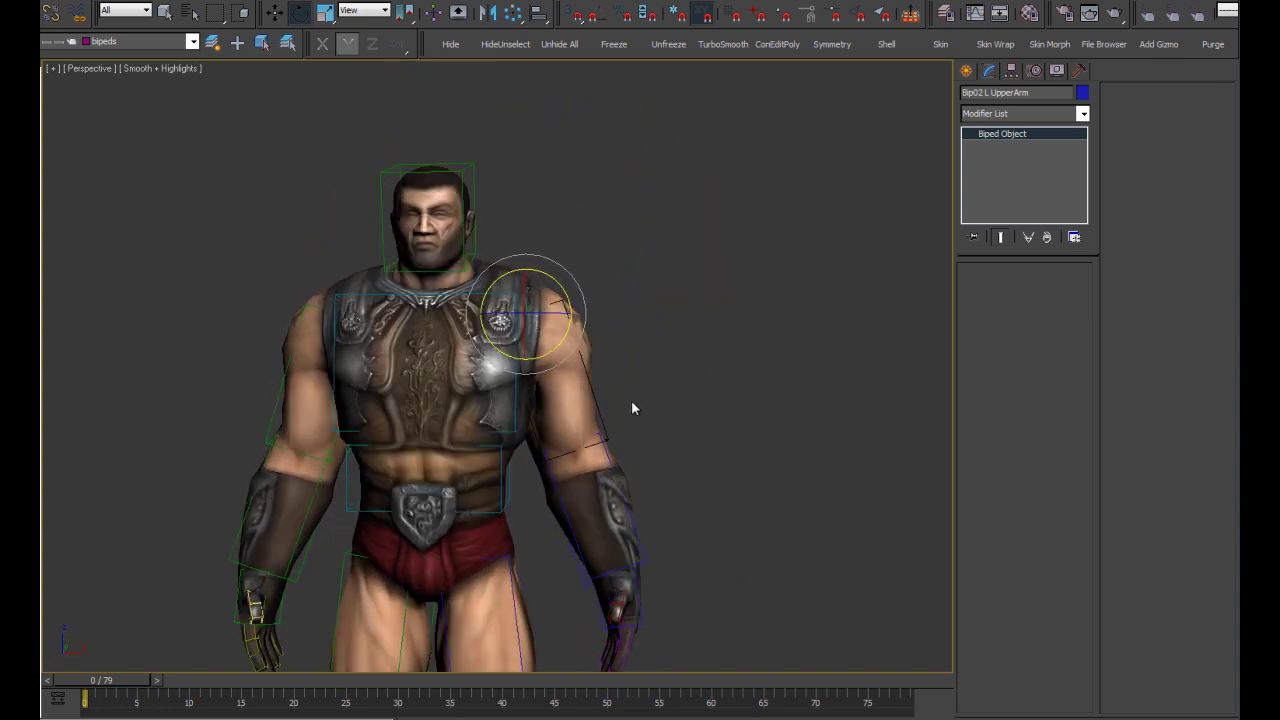
drag(563, 338, 608, 372)
- Twist the raised upper arm back and forth to expose the candy-wrap artifacts at the shoulder
mouse_move(702, 417)
alt+middle_down()
mouse_move(634, 437)
mouse_move(666, 454)
alt+middle_up()
mouse_move(538, 280)
mouse_down()
mouse_move(453, 439)
mouse_move(522, 418)
mouse_up()
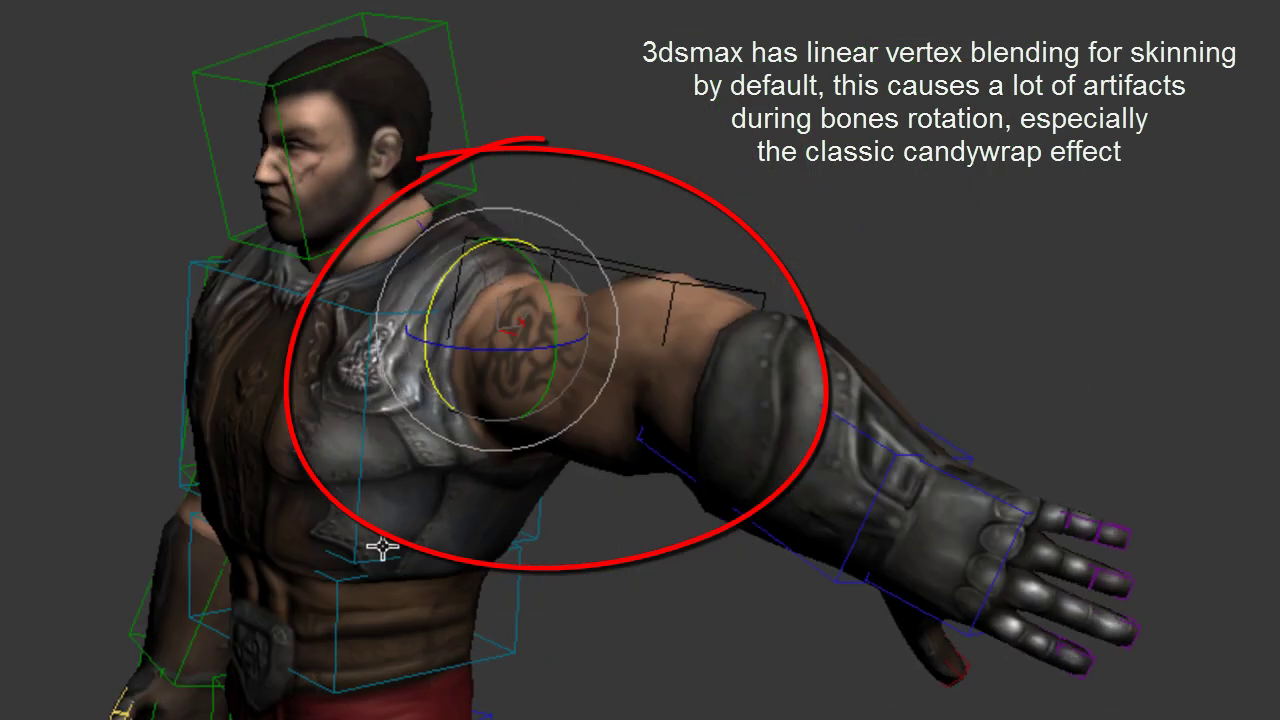
alt+middle_drag(382, 547, 513, 549)
mouse_move(469, 229)
mouse_down()
mouse_move(571, 357)
mouse_move(531, 323)
mouse_move(531, 300)
mouse_up()
right_click(561, 375)
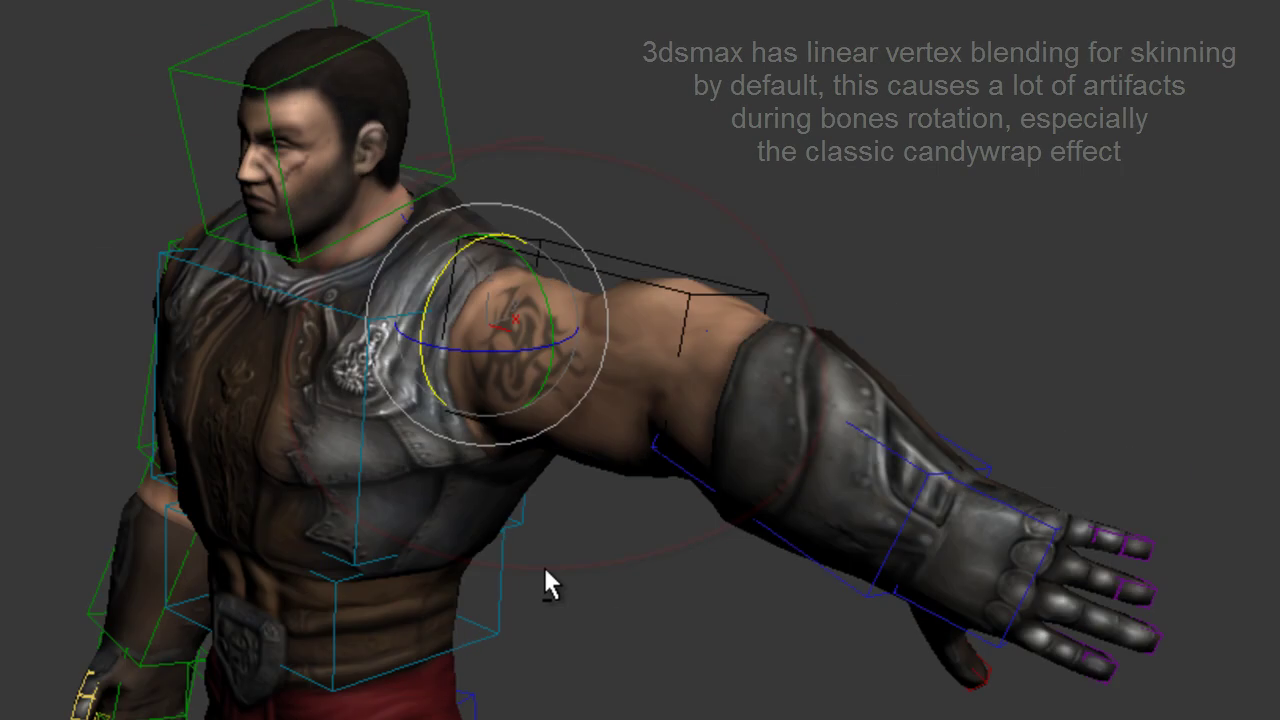
alt+middle_drag(543, 565, 206, 535)
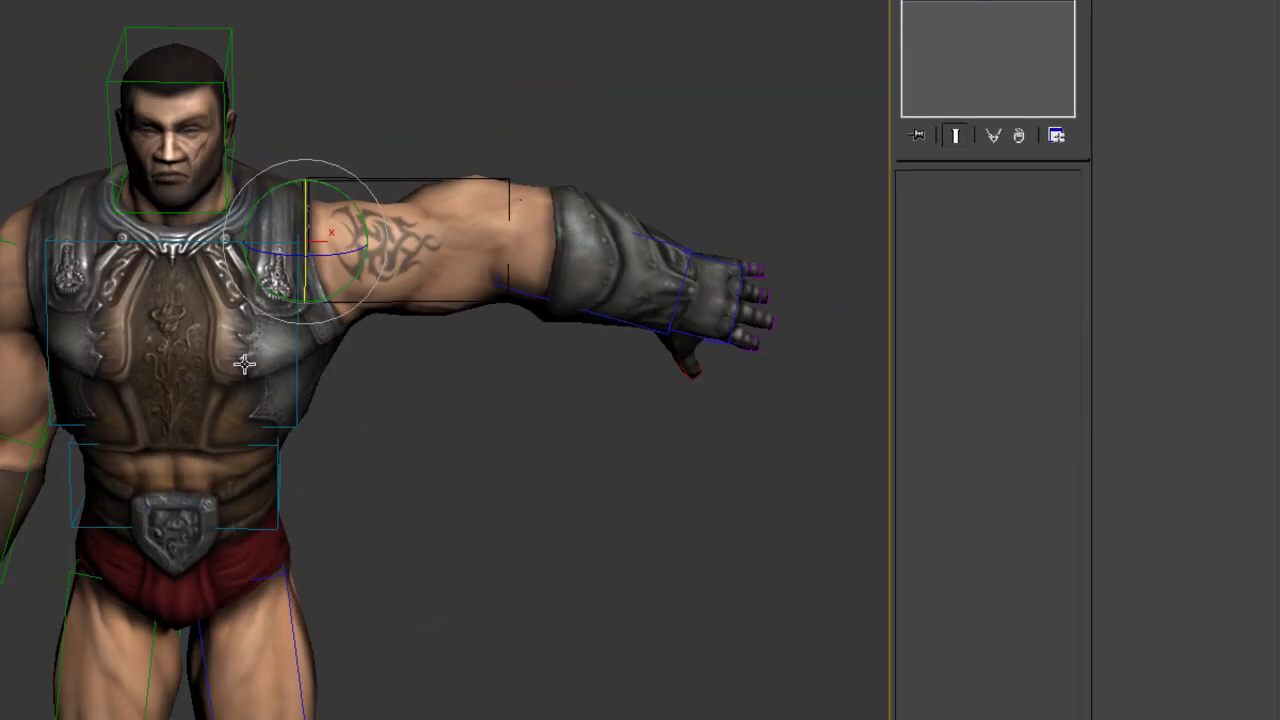
- Select the body mesh and toggle Dual Quaternions off and on, leaving it enabled
click(245, 365)
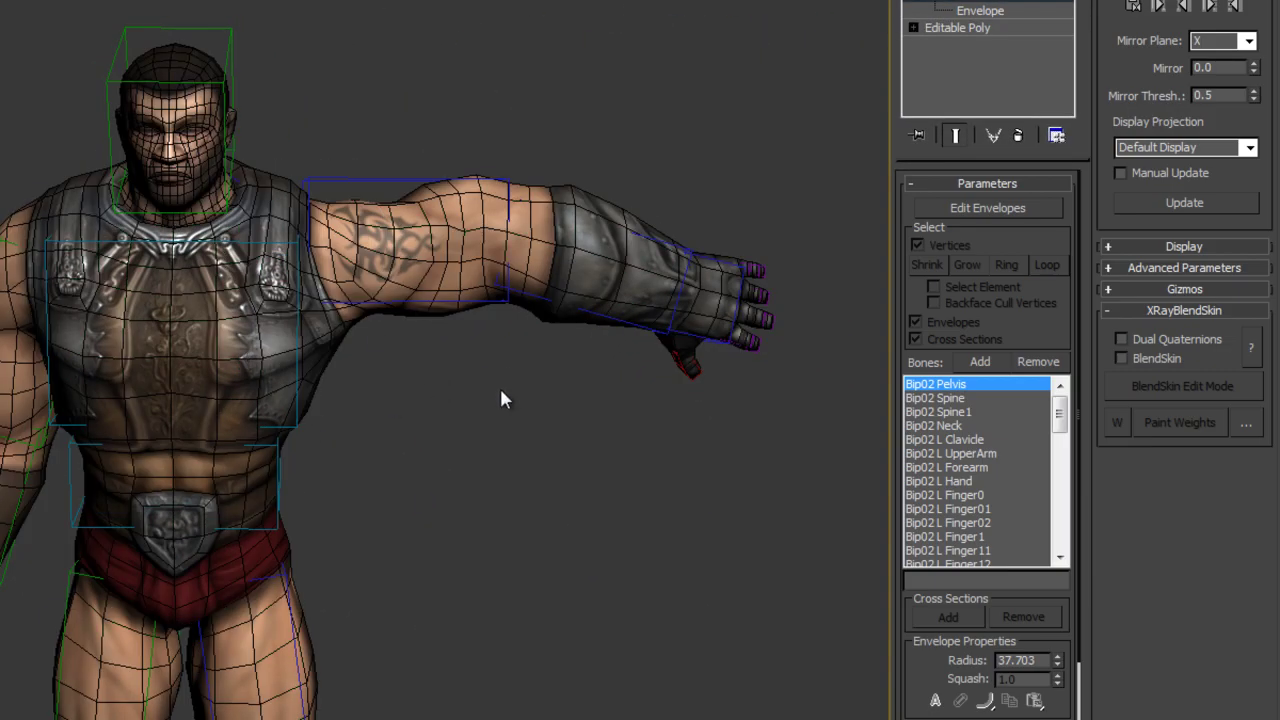
middle_drag(500, 398, 475, 401)
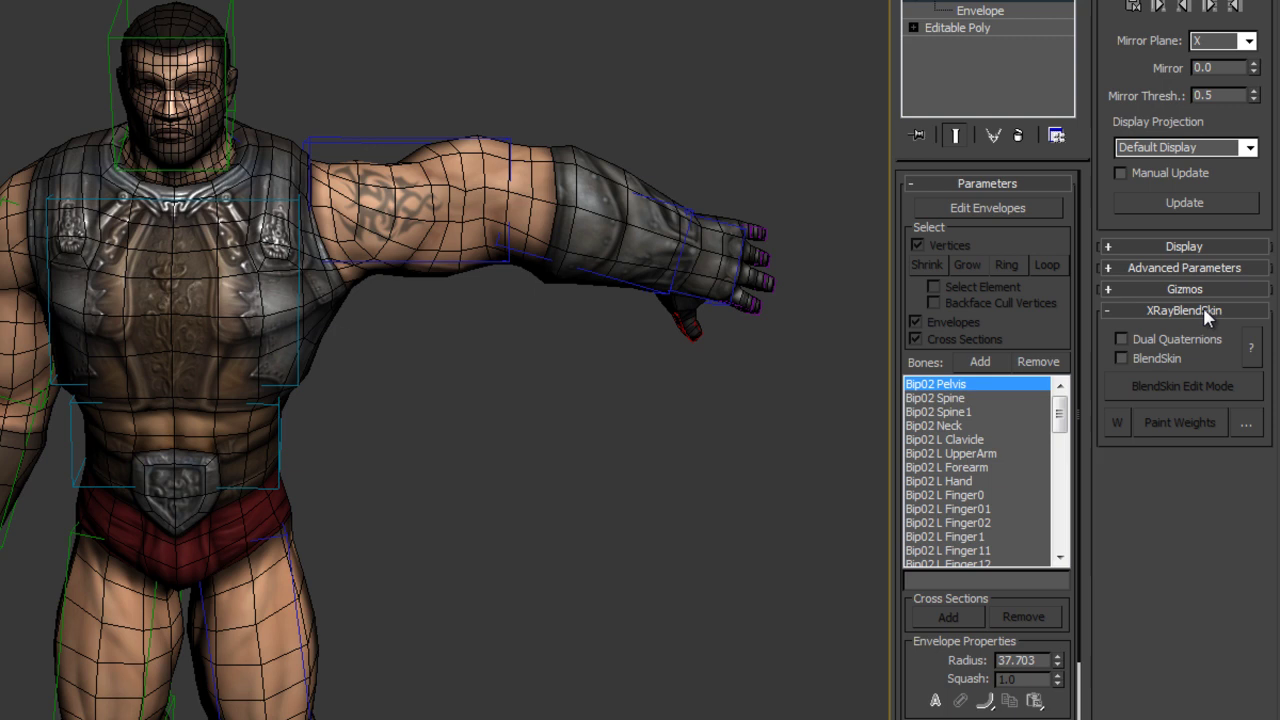
click(1123, 338)
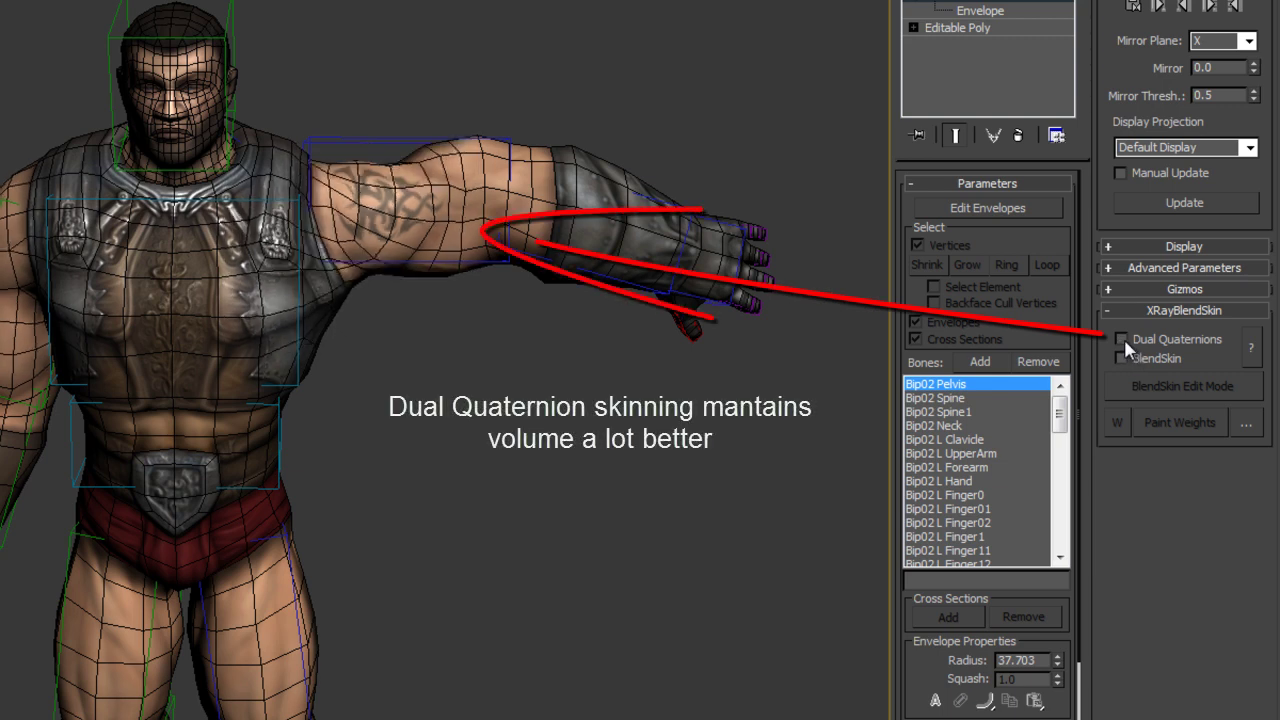
click(1122, 339)
click(1123, 339)
click(1123, 338)
- Hide edged faces, reframe on the arm and chest, and reselect Bip02 L UpperArm
mouse_move(505, 345)
alt+middle_down()
mouse_move(398, 361)
mouse_move(82, 338)
mouse_move(477, 340)
mouse_move(417, 357)
alt+middle_up()
key(F4)
mouse_move(334, 354)
alt+middle_down()
mouse_move(400, 357)
mouse_move(355, 363)
alt+middle_up()
scroll(331, 437, up, 3)
mouse_move(342, 449)
alt+middle_down()
mouse_move(337, 234)
mouse_move(91, 351)
mouse_move(129, 371)
mouse_move(278, 397)
alt+middle_up()
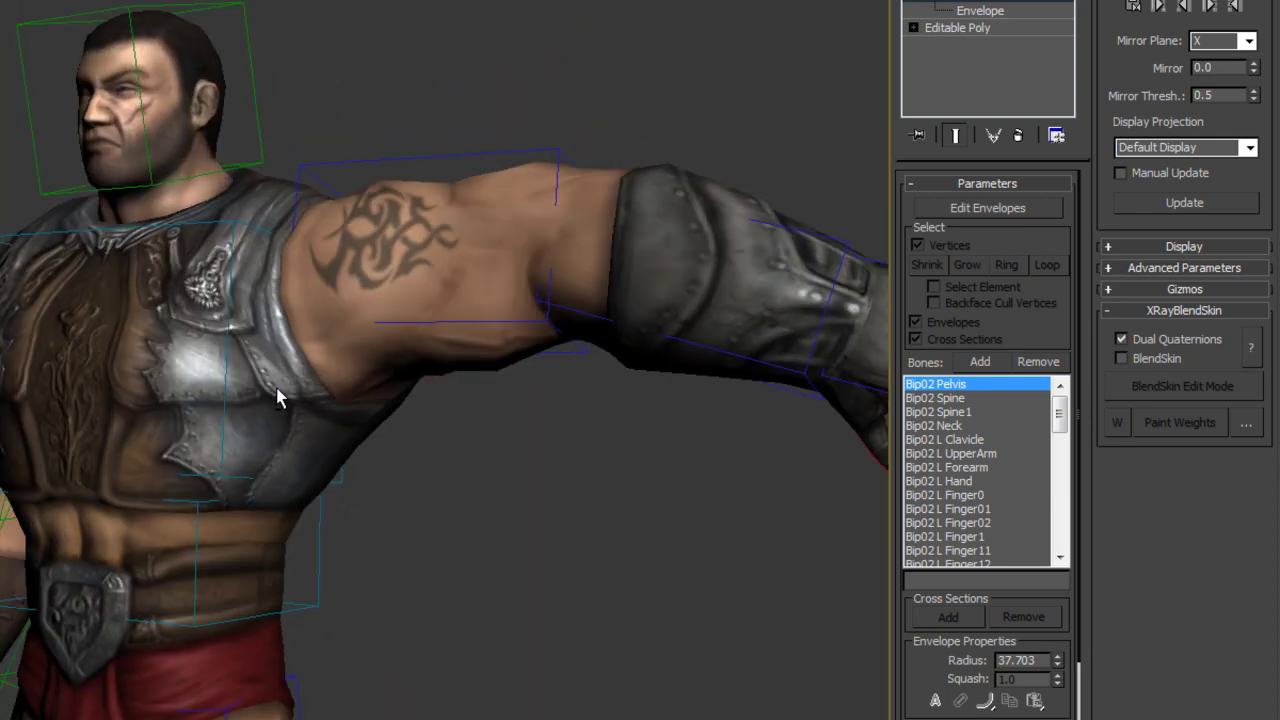
click(391, 160)
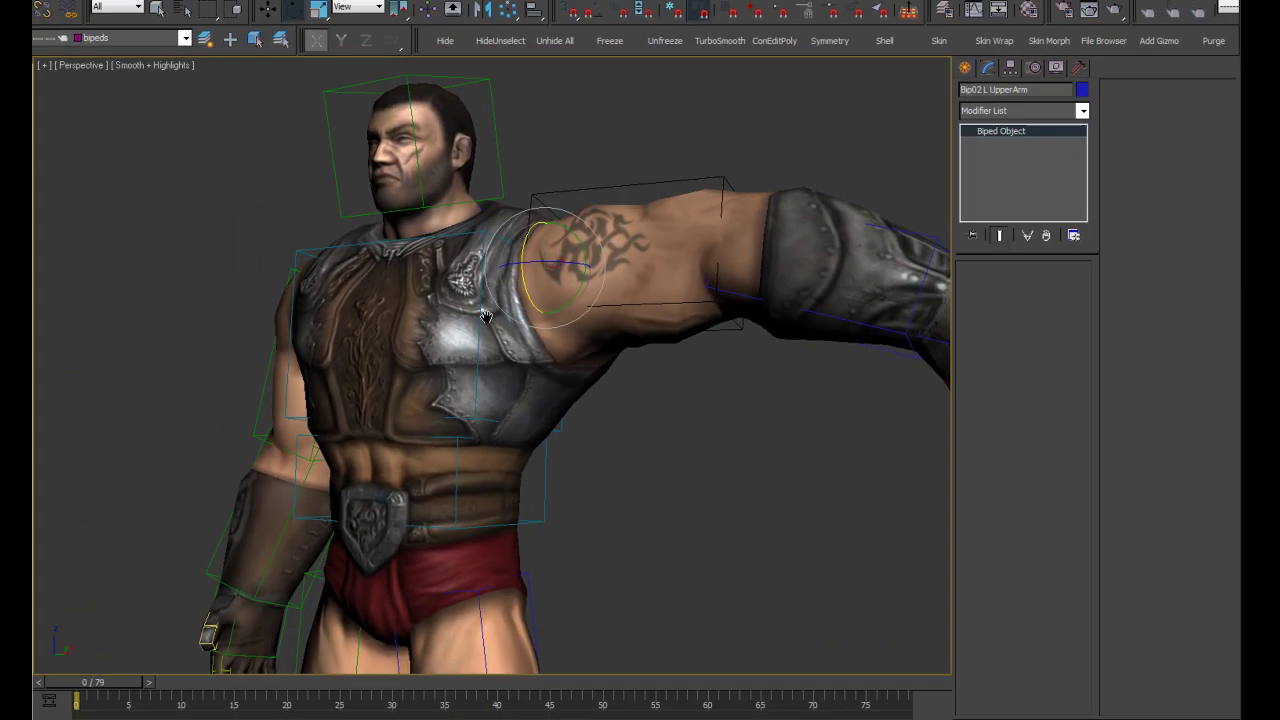
- Lower the left upper arm, select Bip02 Head and switch the biped into Figure Mode
scroll(508, 337, down, 2)
drag(510, 330, 515, 201)
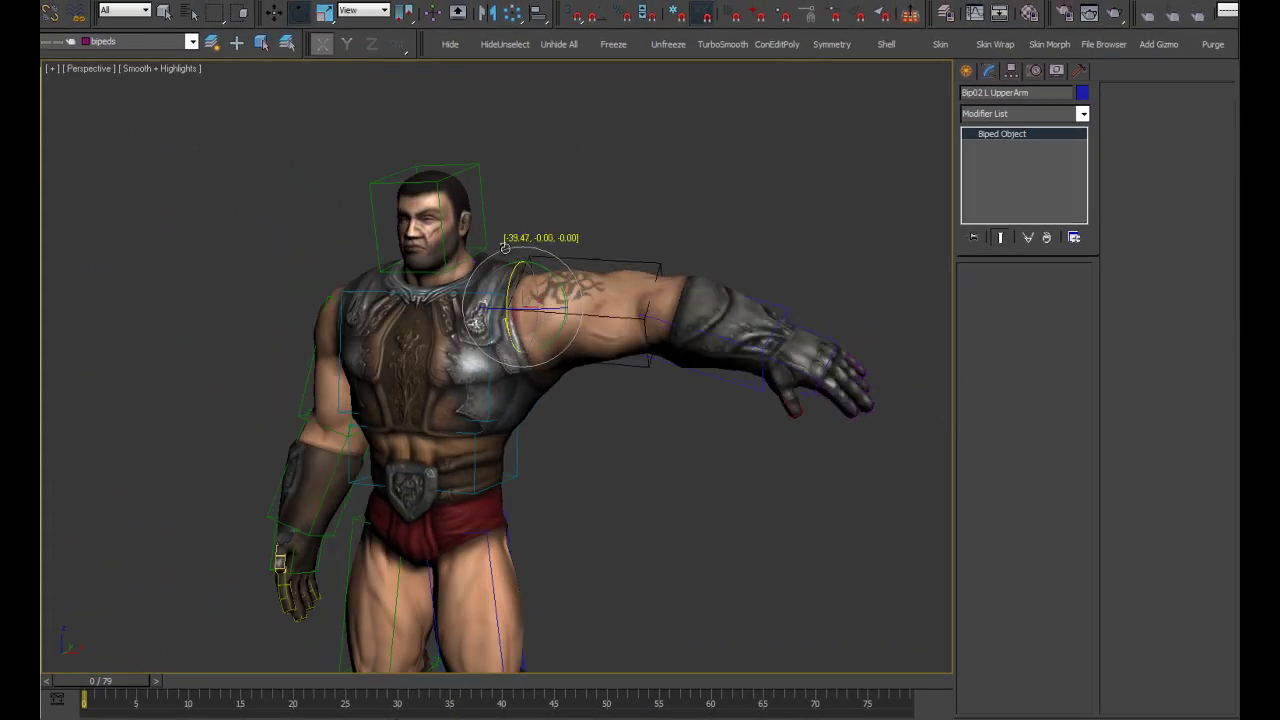
drag(555, 323, 560, 420)
click(470, 380)
scroll(480, 400, down, 3)
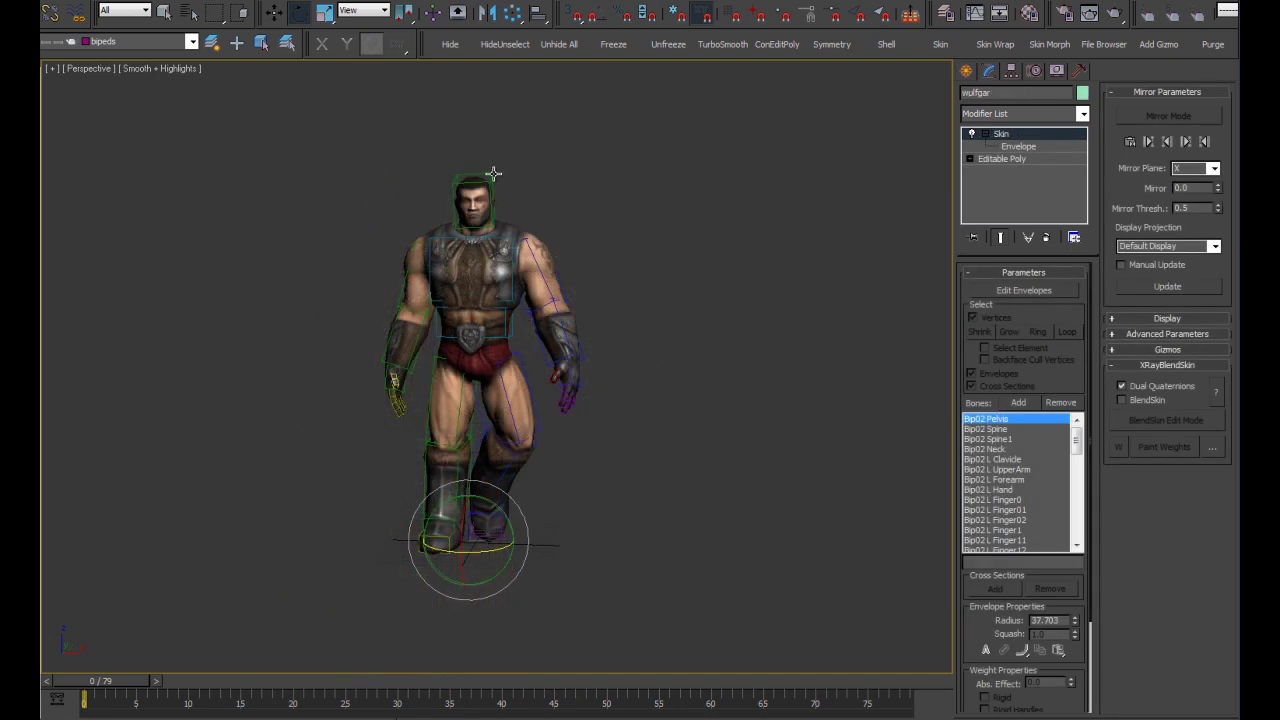
click(493, 174)
click(1036, 72)
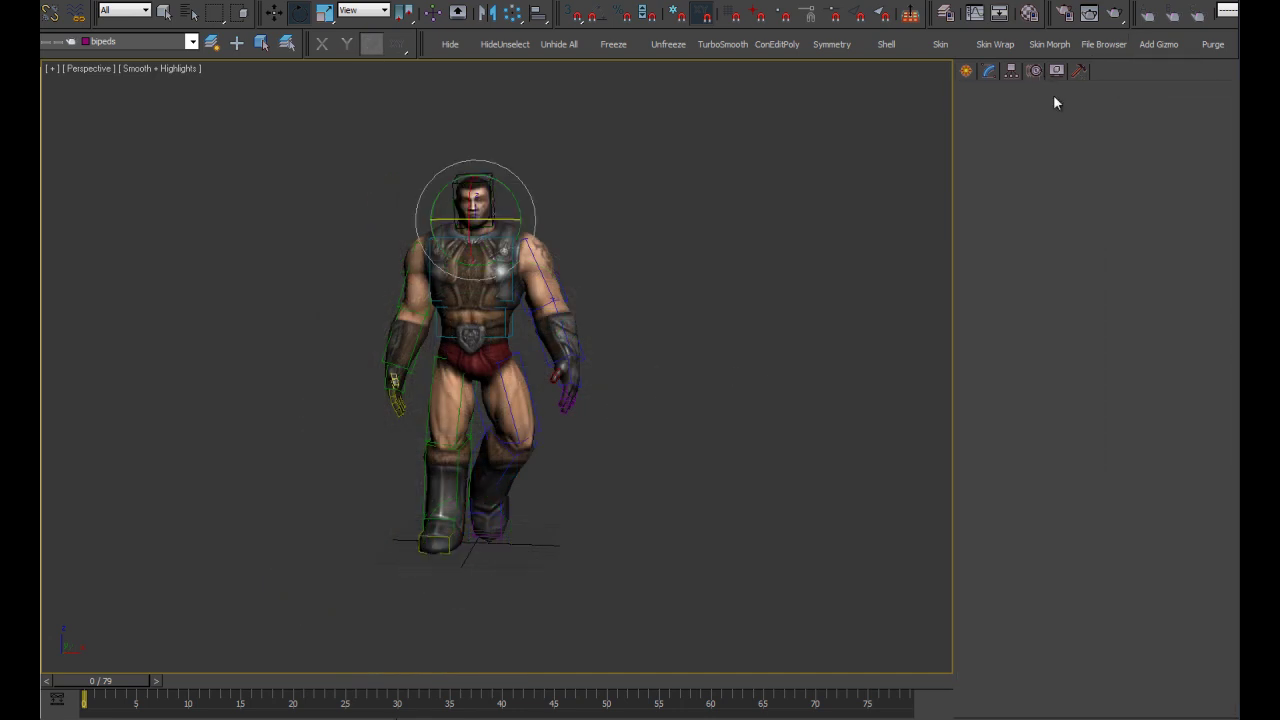
click(981, 256)
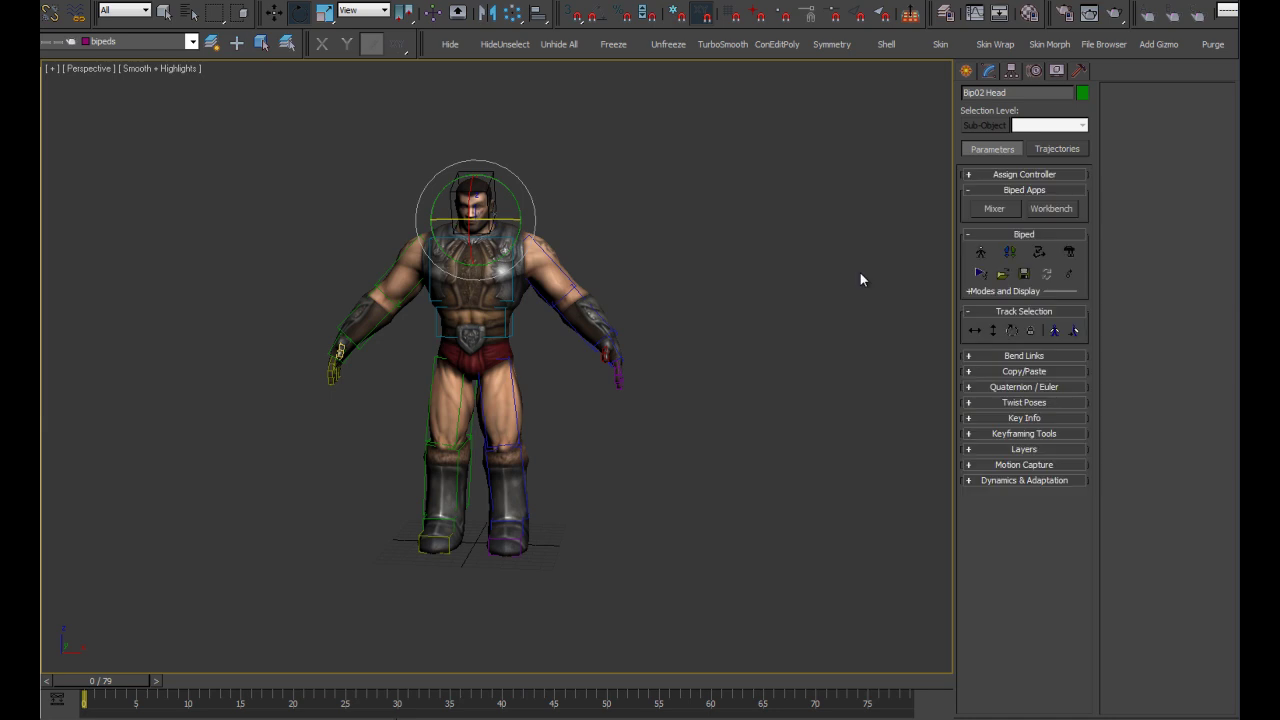
- Set Shaded display to Object Color and turn on edged faces
scroll(694, 374, up, 3)
scroll(691, 403, up, 2)
scroll(691, 403, down, 5)
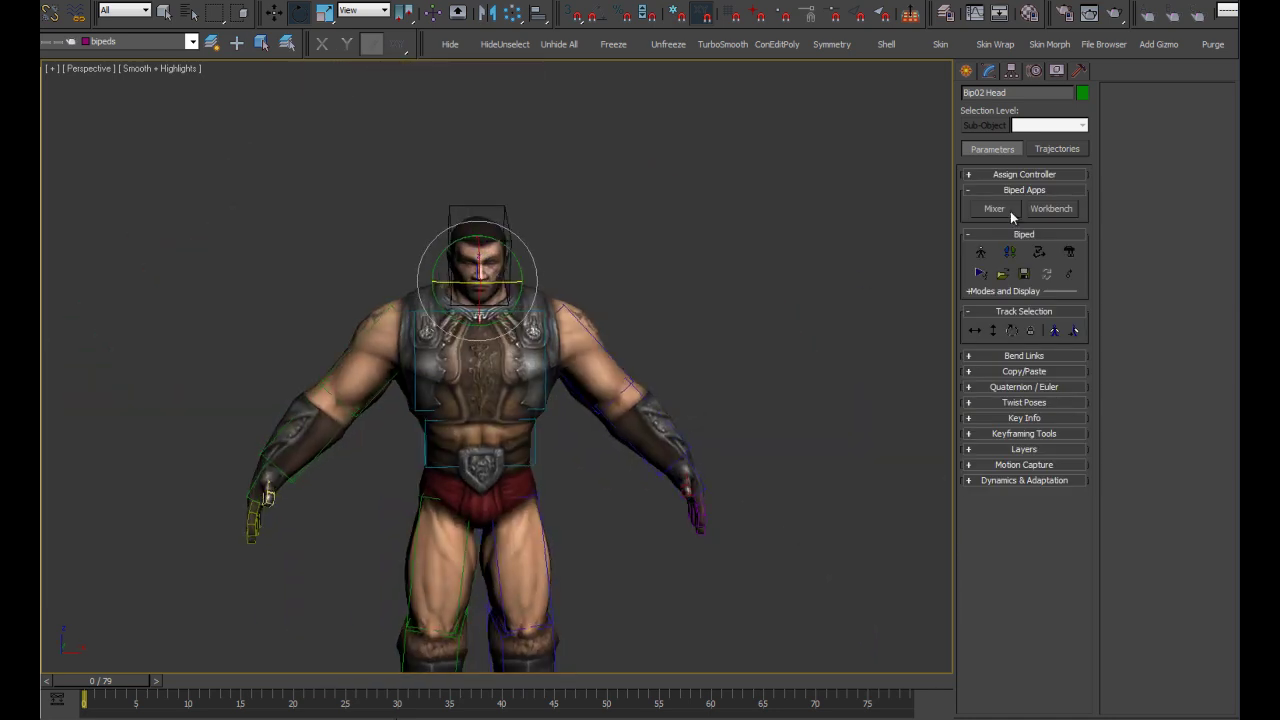
mouse_move(701, 296)
middle_down()
mouse_move(700, 229)
mouse_move(734, 245)
middle_up()
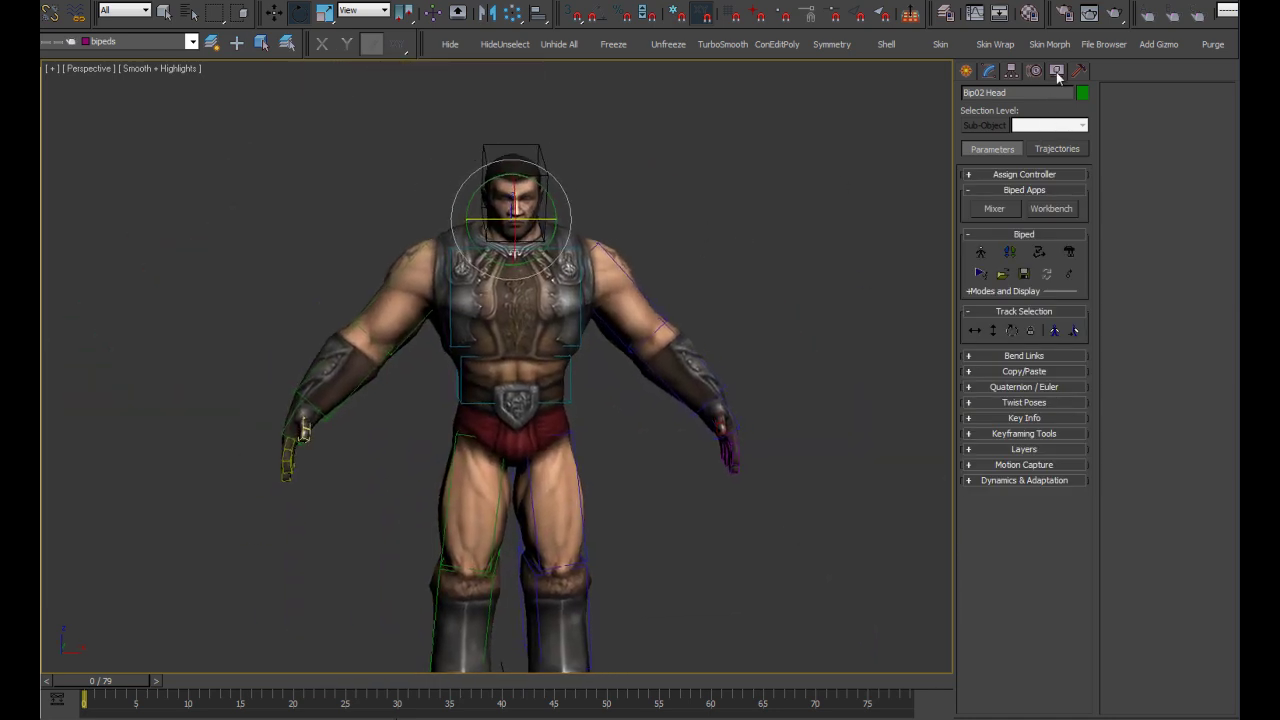
click(1057, 72)
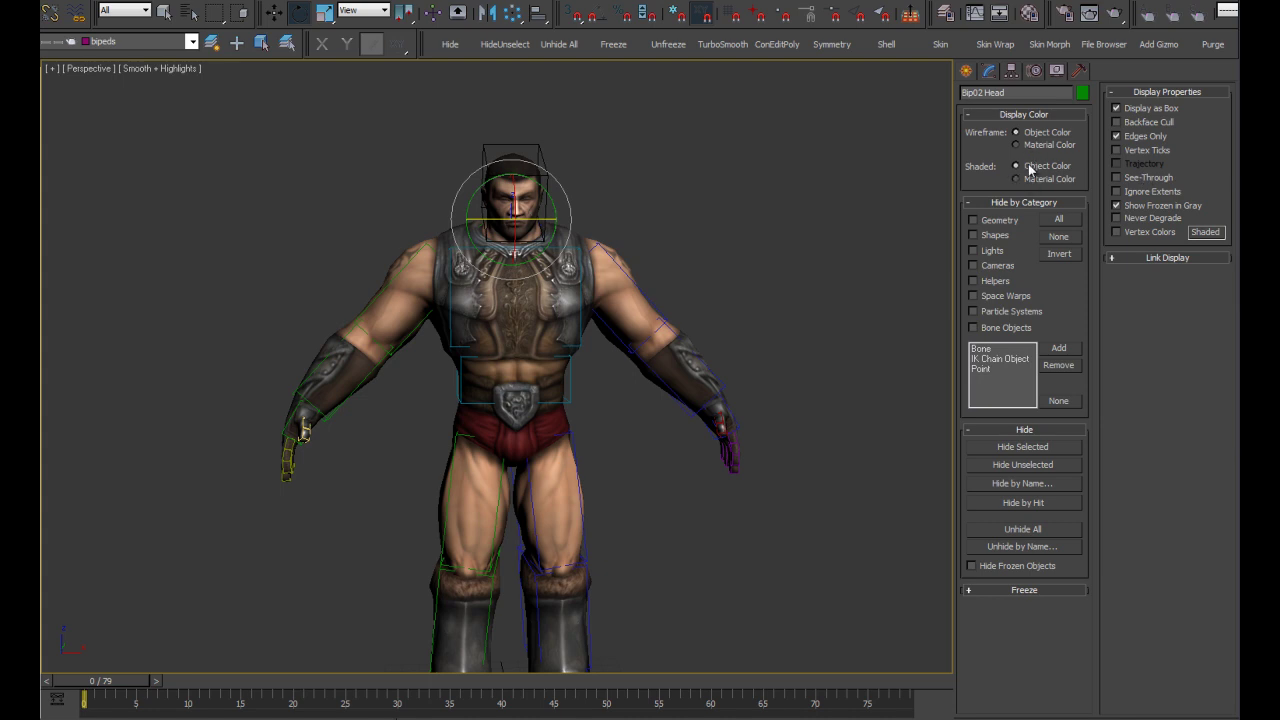
click(1029, 167)
key(F4)
- Select the wulfgar mesh, open its Skin modifier and start Edit Envelopes
scroll(740, 221, up, 3)
middle_drag(723, 249, 732, 269)
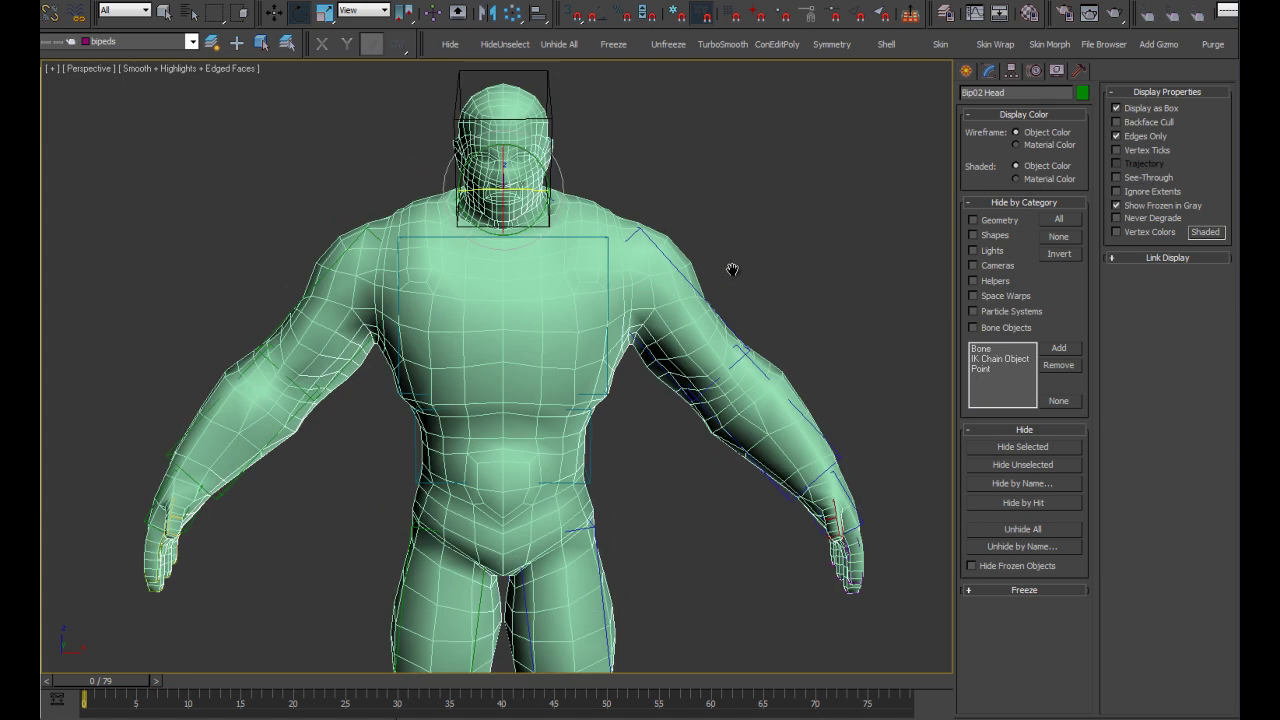
click(574, 291)
mouse_move(659, 287)
alt+middle_down()
mouse_move(764, 229)
mouse_move(805, 226)
mouse_move(757, 218)
alt+middle_up()
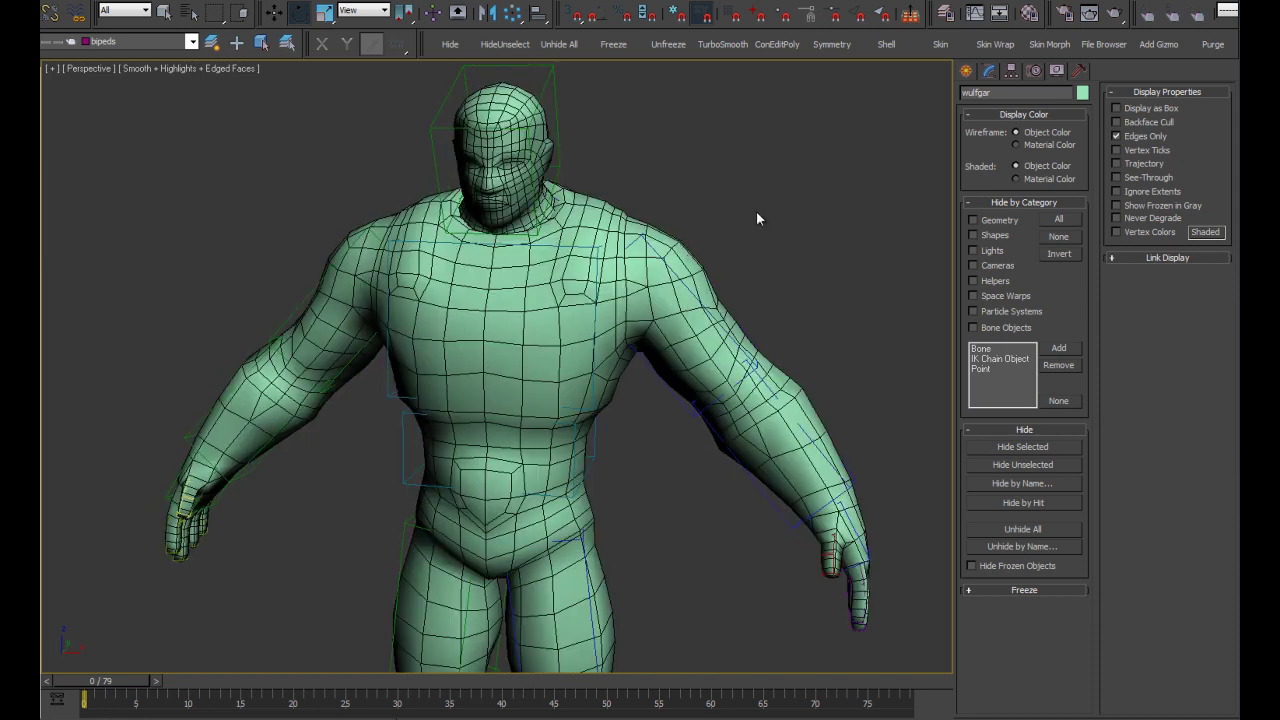
click(989, 73)
alt+middle_drag(873, 185, 795, 224)
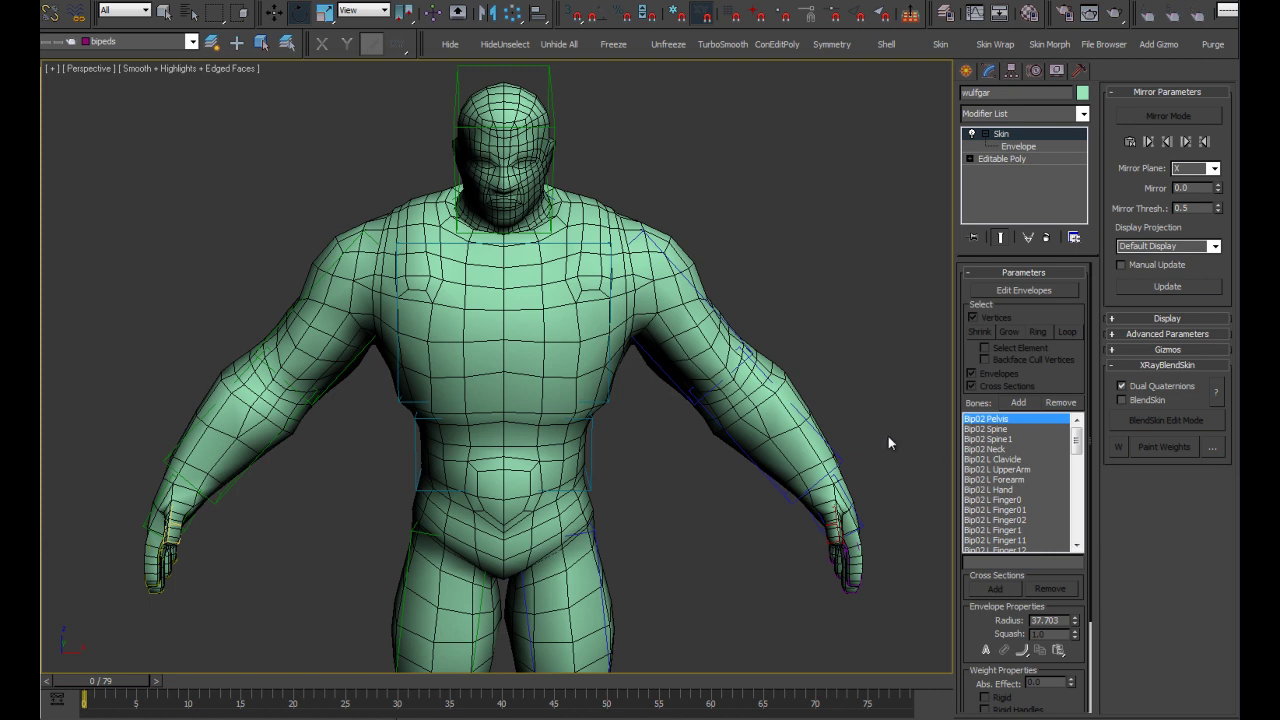
alt+middle_drag(888, 436, 740, 412)
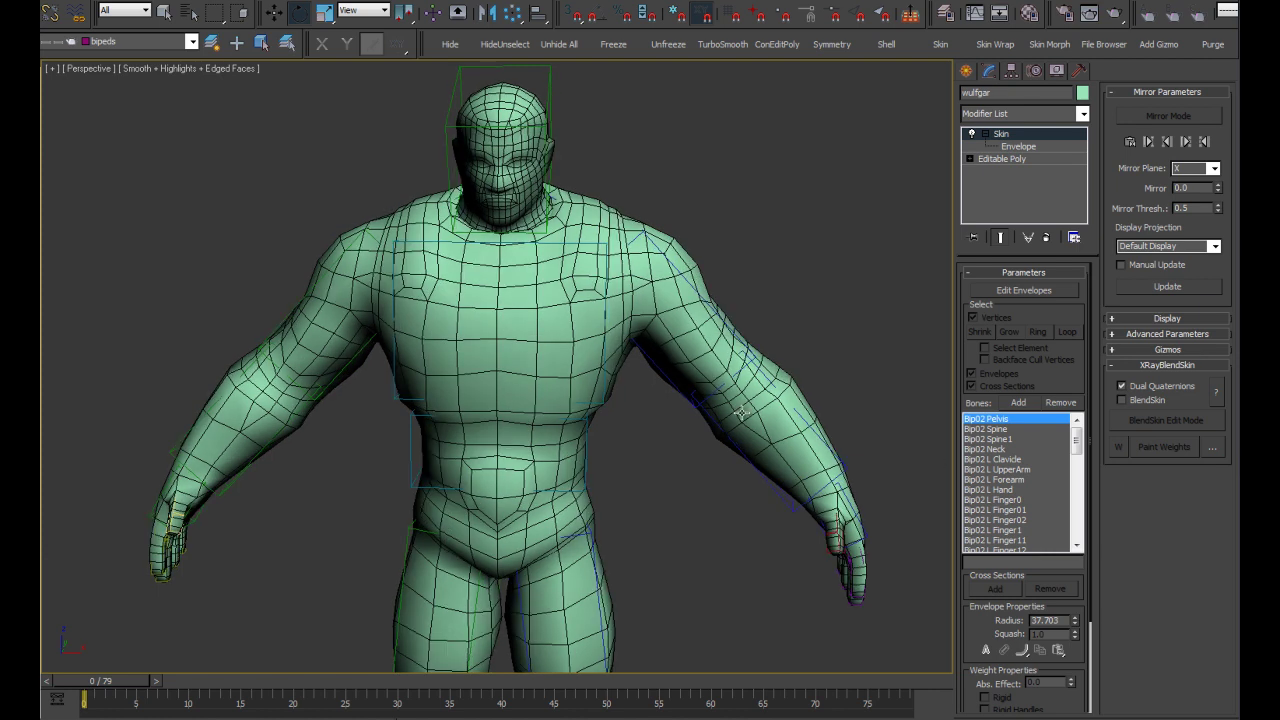
click(1012, 147)
- Enter BlendSkin Edit Mode, showing the whole mesh black, and zoom to frame the character
middle_drag(721, 259, 700, 263)
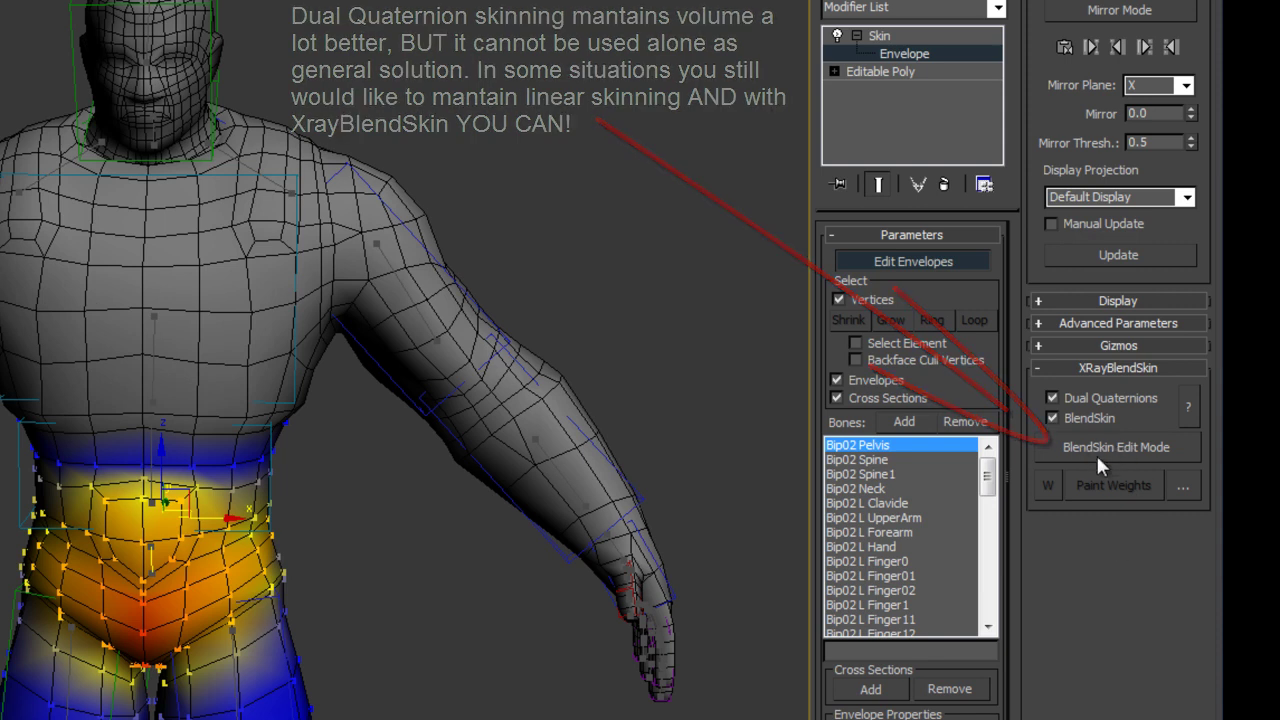
click(1100, 449)
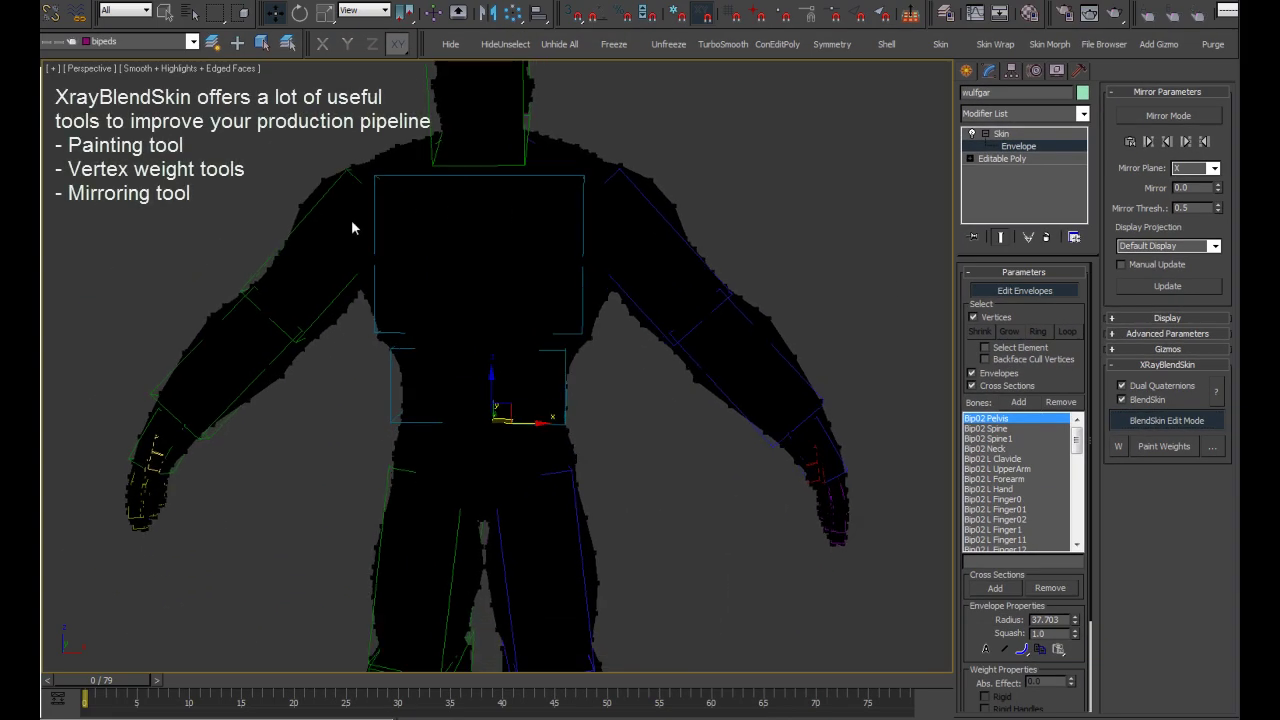
scroll(503, 305, down, 2)
scroll(474, 307, down, 2)
scroll(470, 305, down, 4)
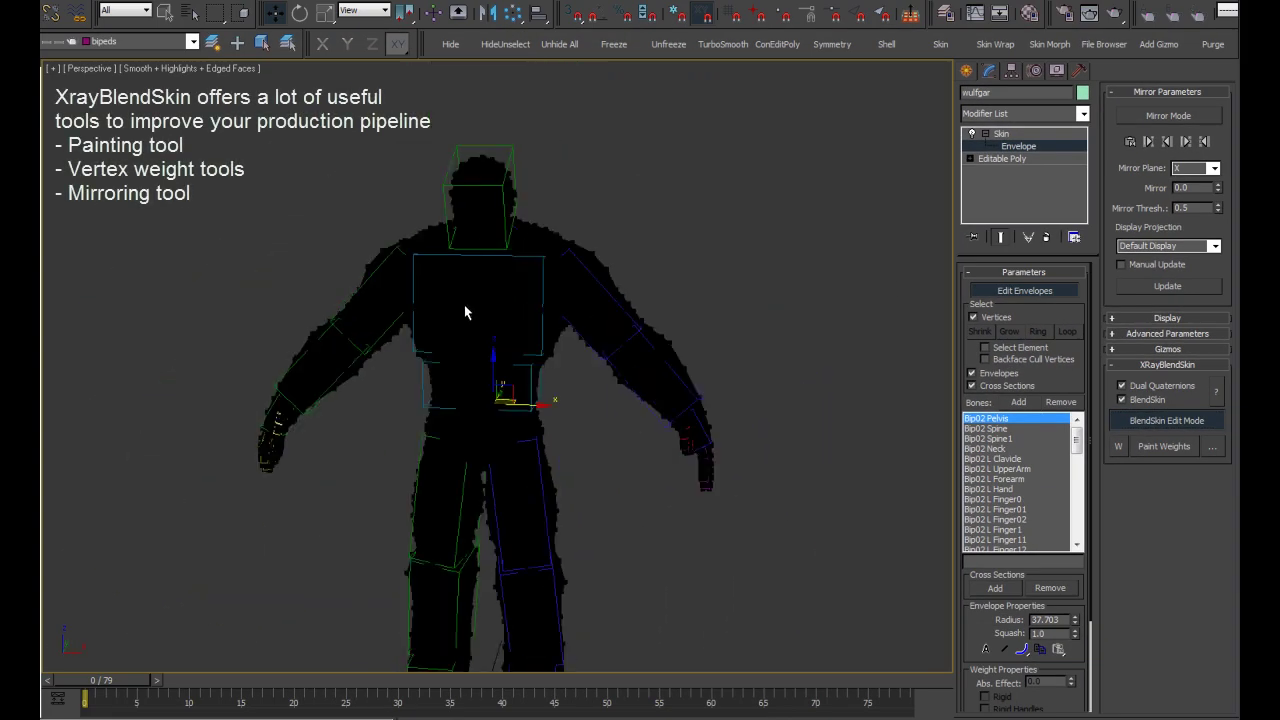
middle_drag(445, 342, 451, 300)
scroll(455, 300, up, 2)
scroll(468, 300, up, 3)
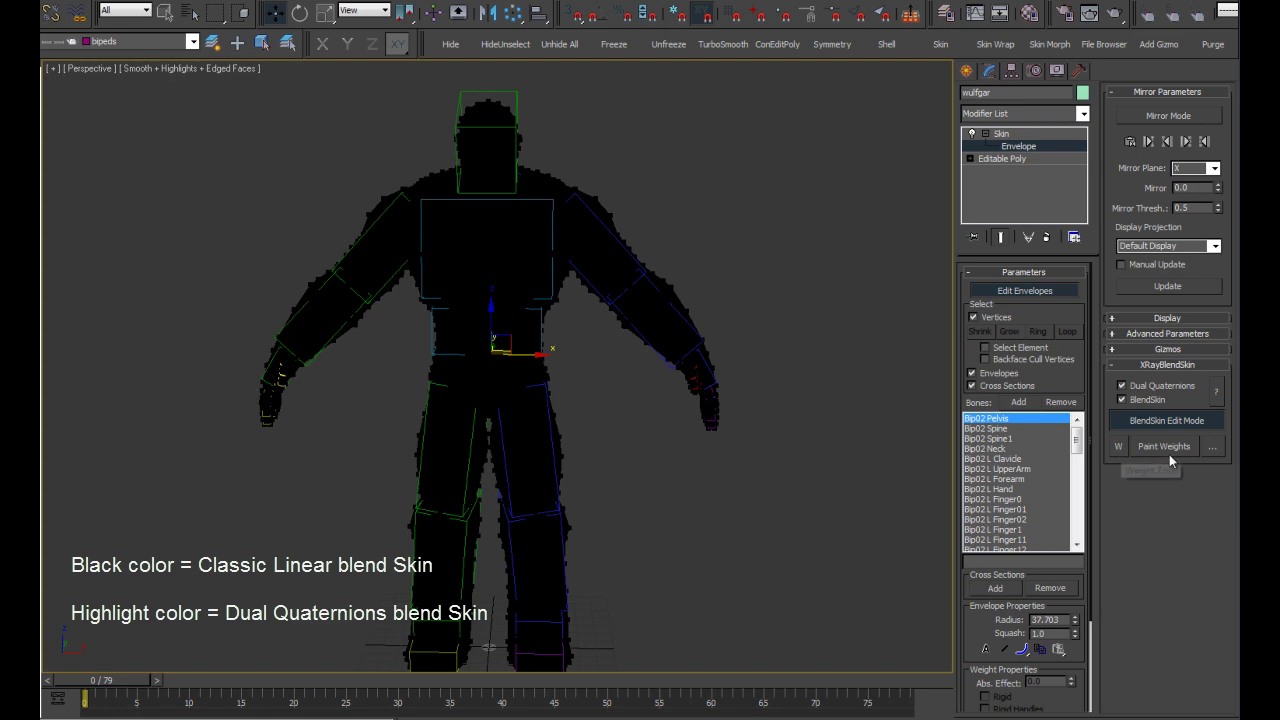
- Select all the character's vertices and set their blend weight to 1.0 in the Weight Tool
click(1118, 446)
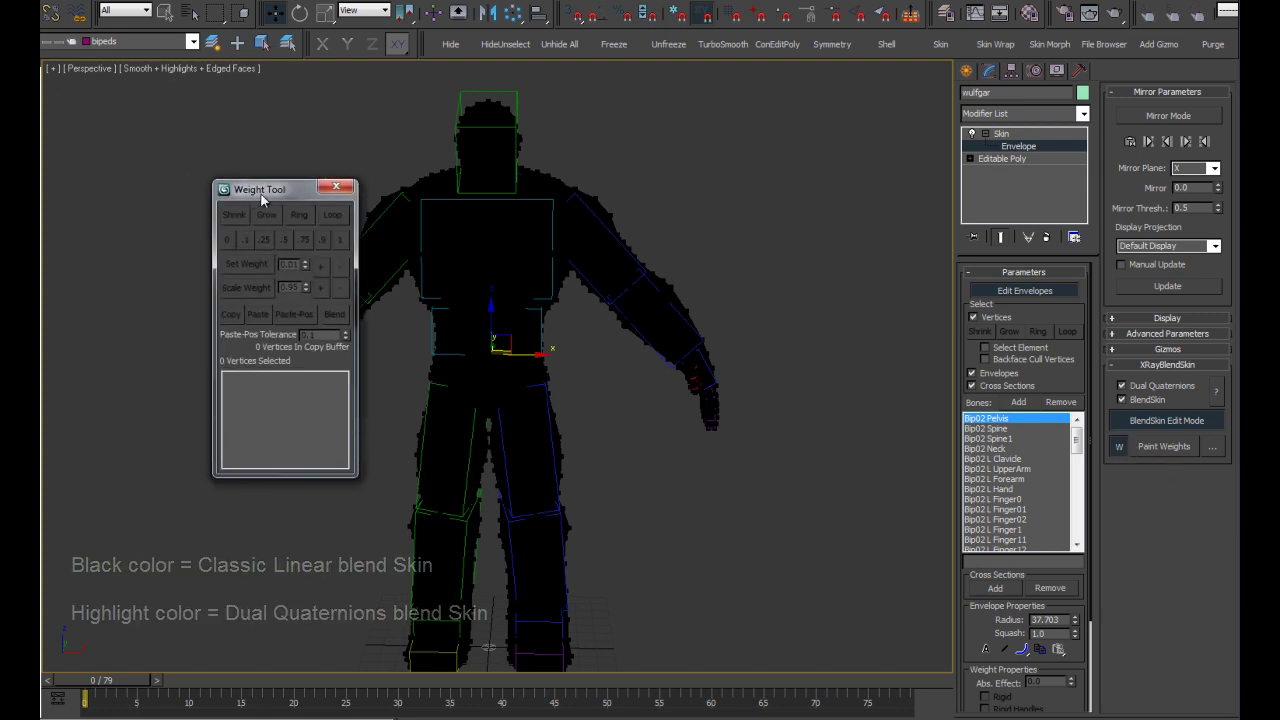
drag(300, 203, 165, 242)
scroll(344, 265, down, 2)
scroll(344, 268, down, 2)
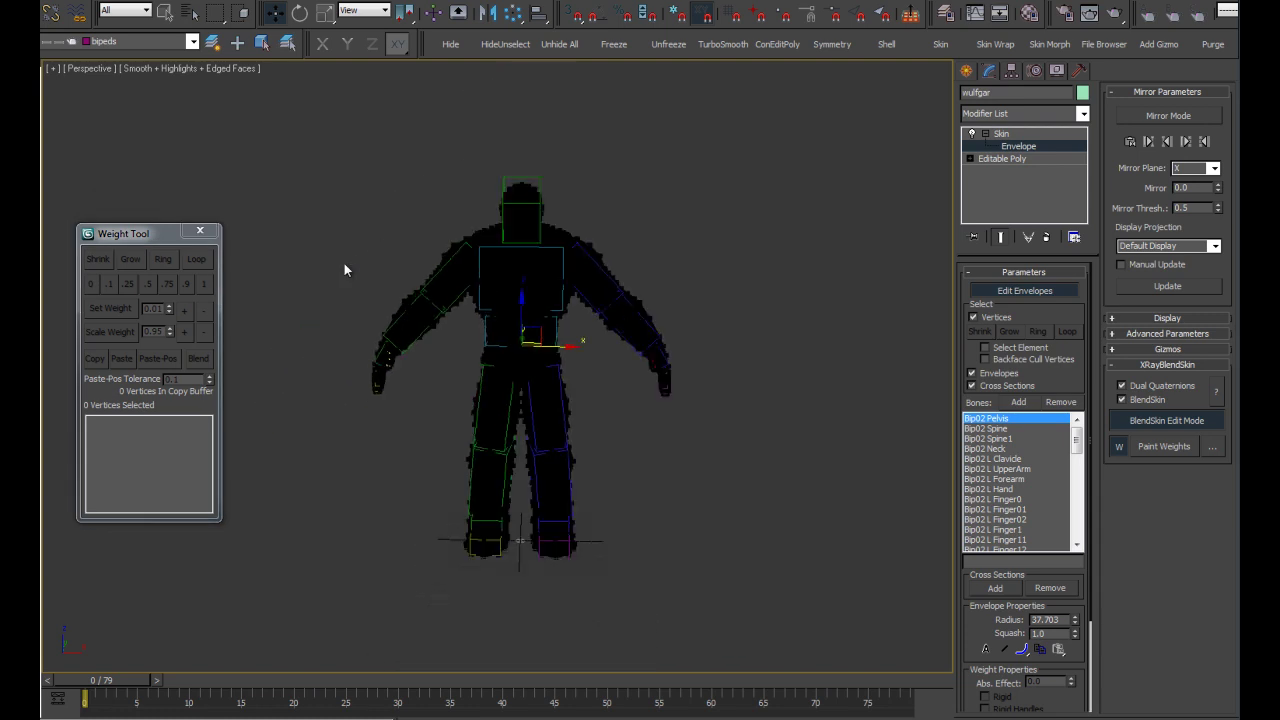
drag(407, 298, 756, 606)
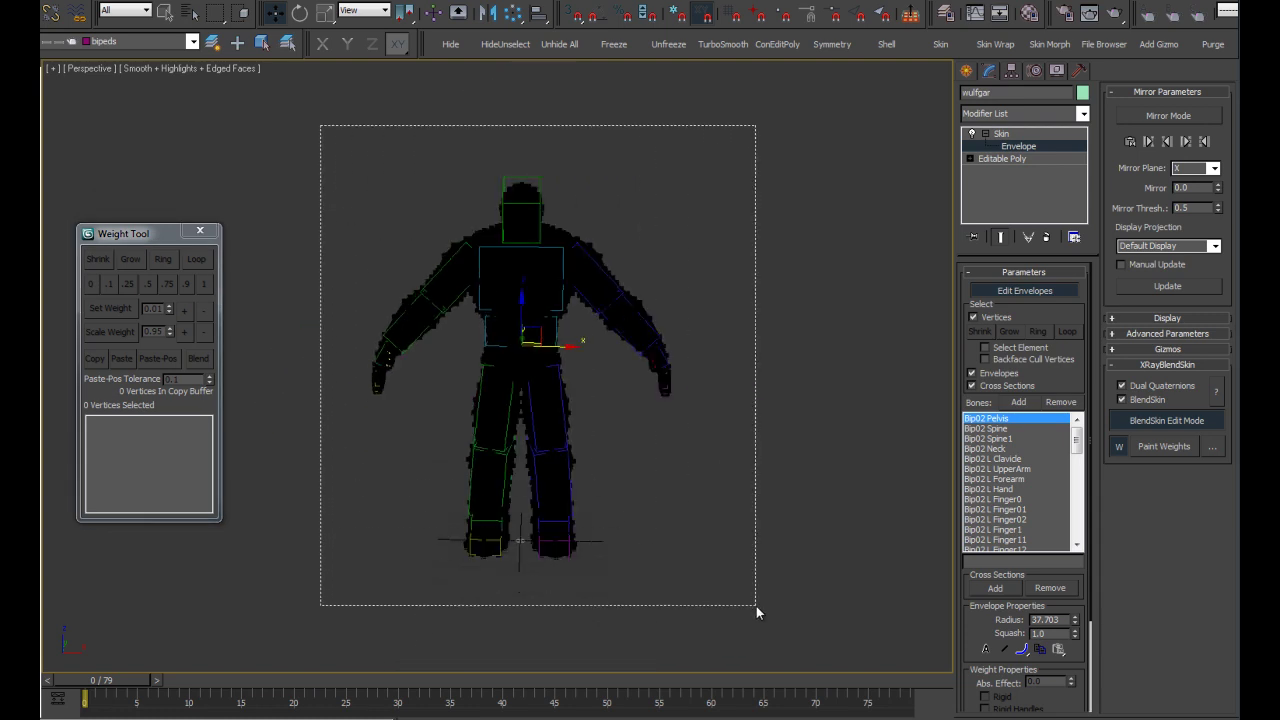
middle_drag(671, 446, 673, 474)
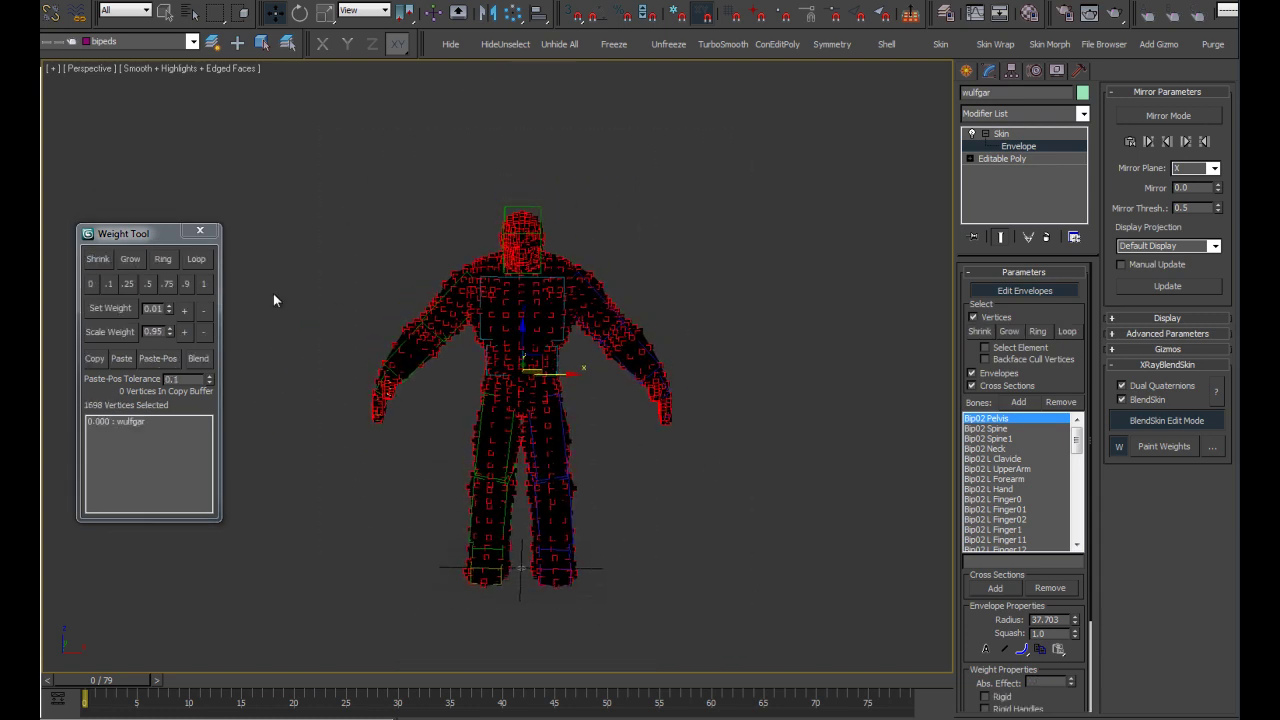
click(204, 284)
- Clear the vertex selection and orbit to view the now-white torso from above
alt+middle_drag(680, 340, 624, 373)
scroll(624, 373, up, 5)
click(698, 221)
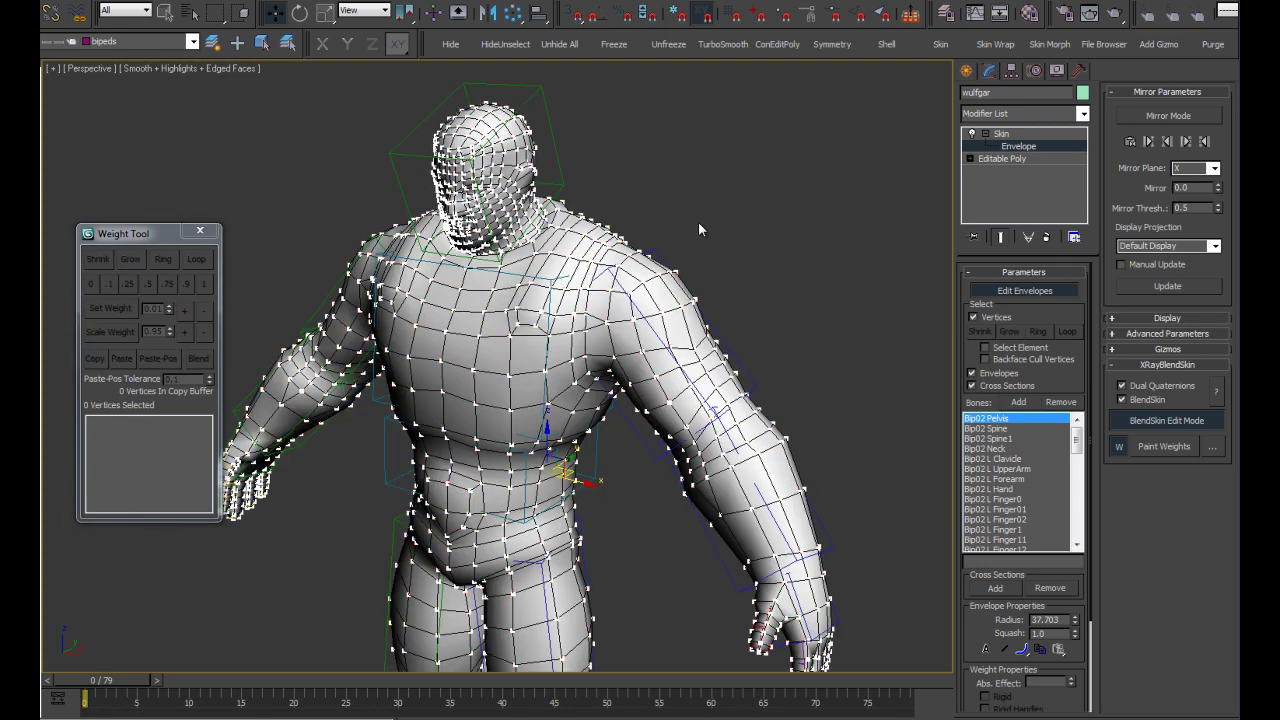
mouse_move(713, 222)
alt+middle_down()
mouse_move(720, 232)
mouse_move(700, 219)
mouse_move(654, 232)
mouse_move(808, 263)
mouse_move(691, 251)
alt+middle_up()
scroll(654, 232, down, 2)
scroll(701, 240, up, 3)
scroll(649, 288, up, 1)
alt+middle_drag(649, 288, 620, 297)
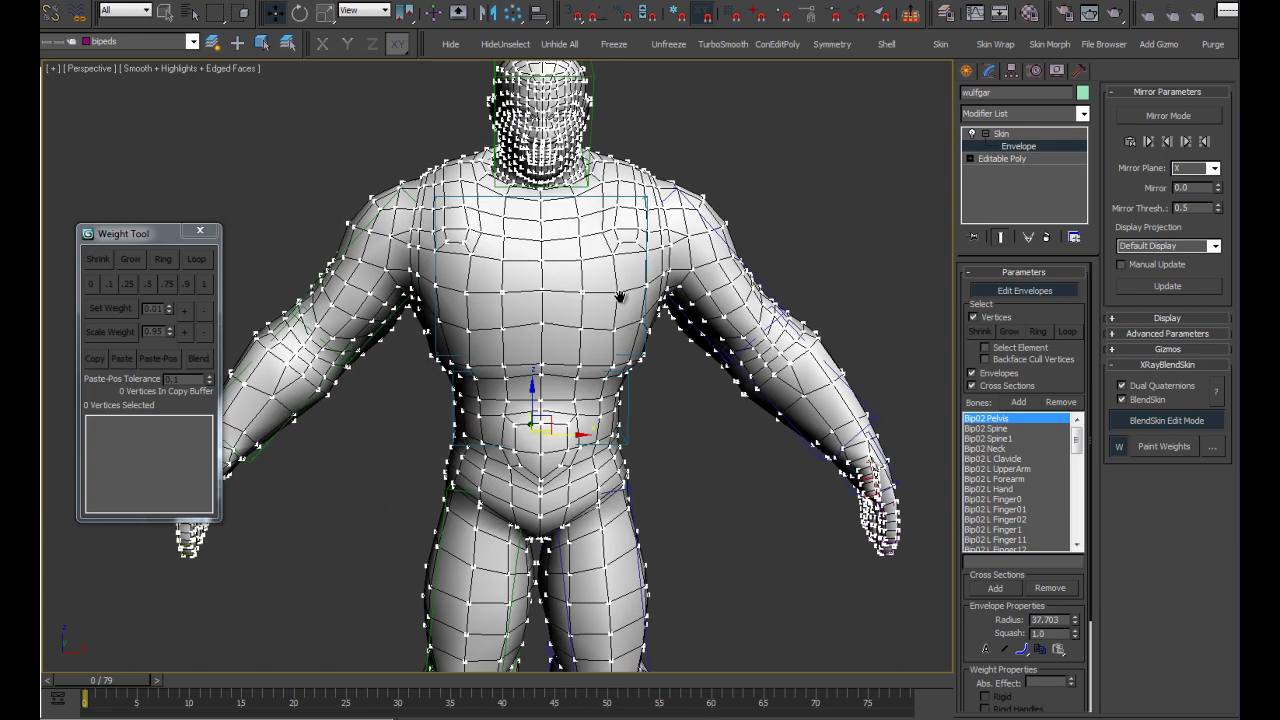
alt+middle_drag(667, 479, 935, 536)
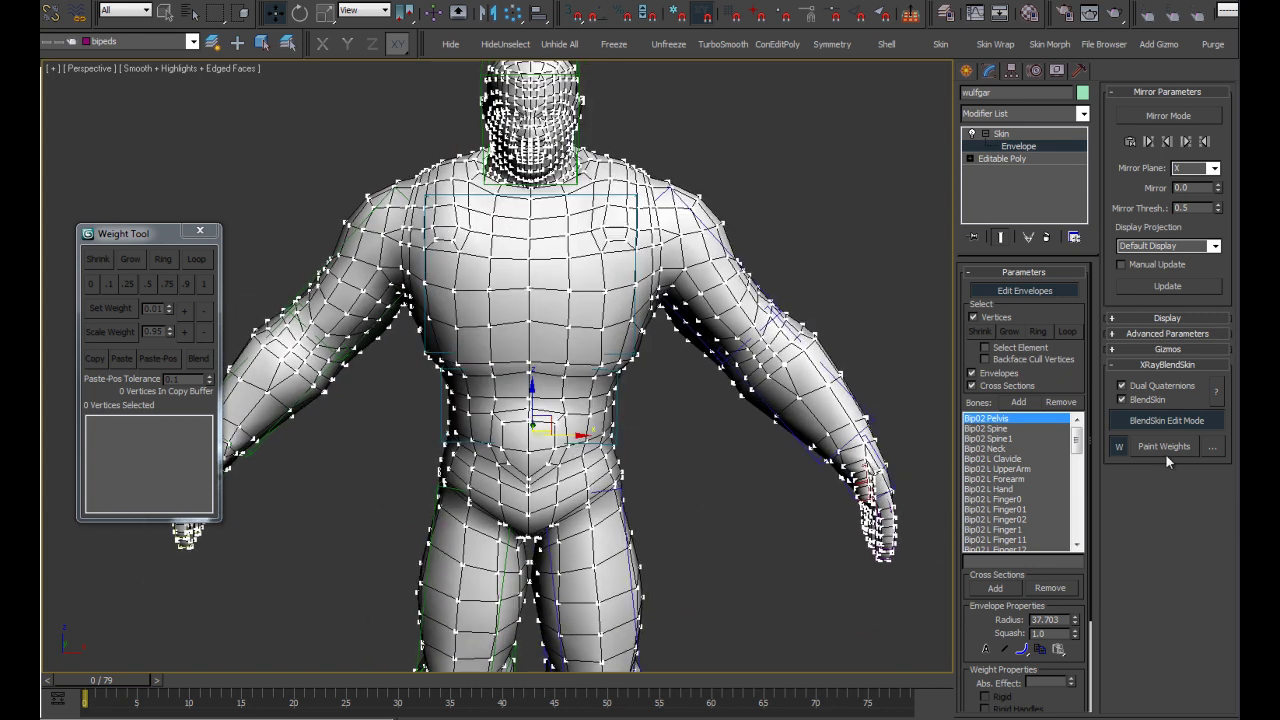
- Open Painter Options, change Max. Strength from 1.0 to -1.0, and close the dialog
click(1212, 447)
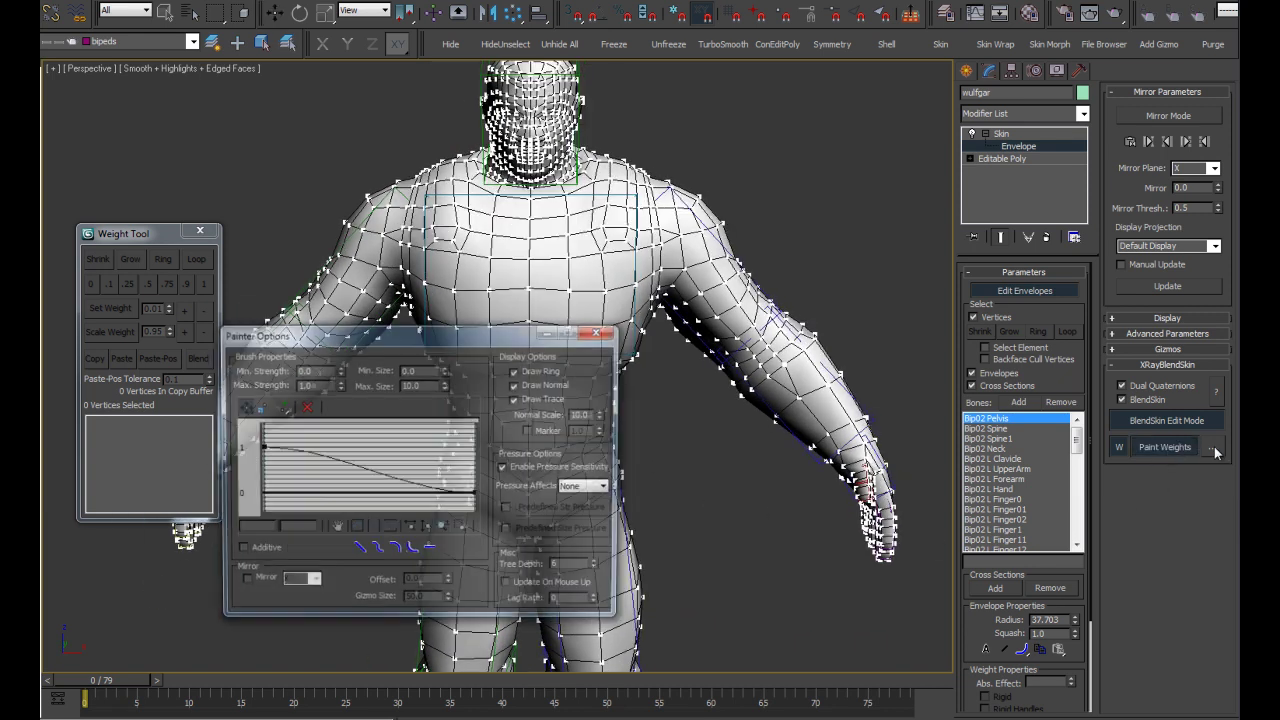
drag(485, 337, 358, 392)
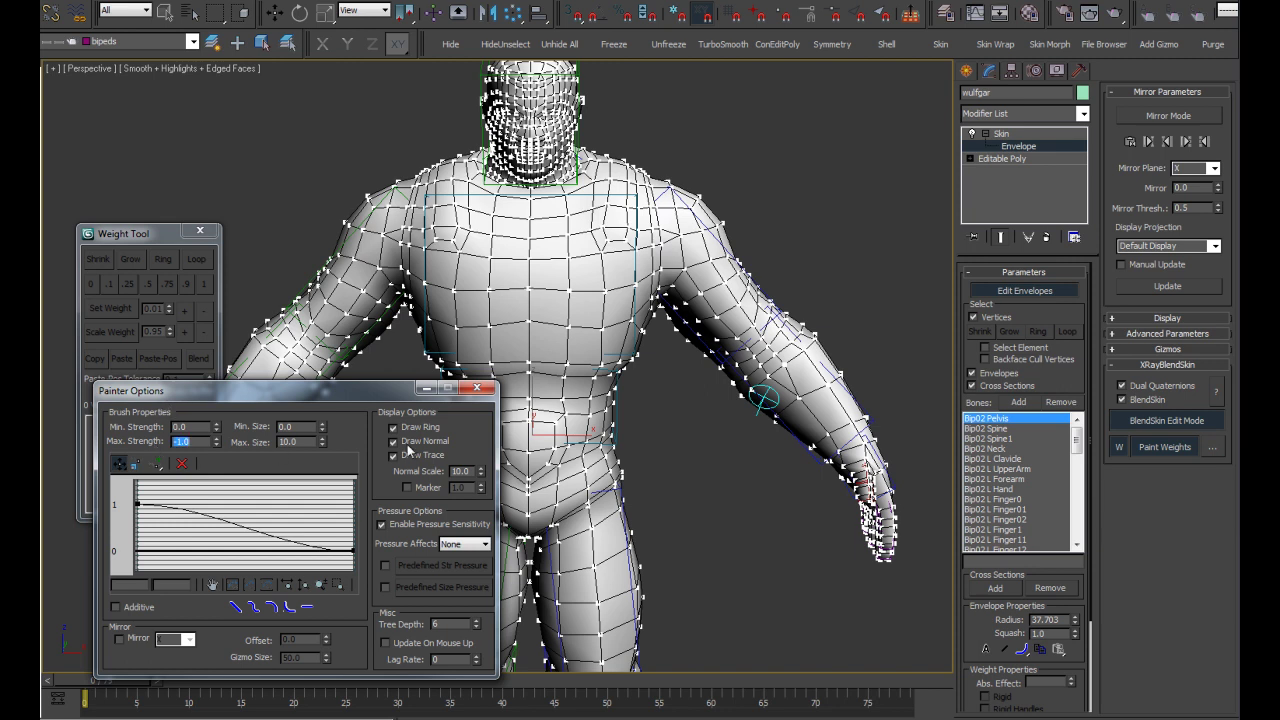
click(477, 390)
scroll(579, 354, up, 2)
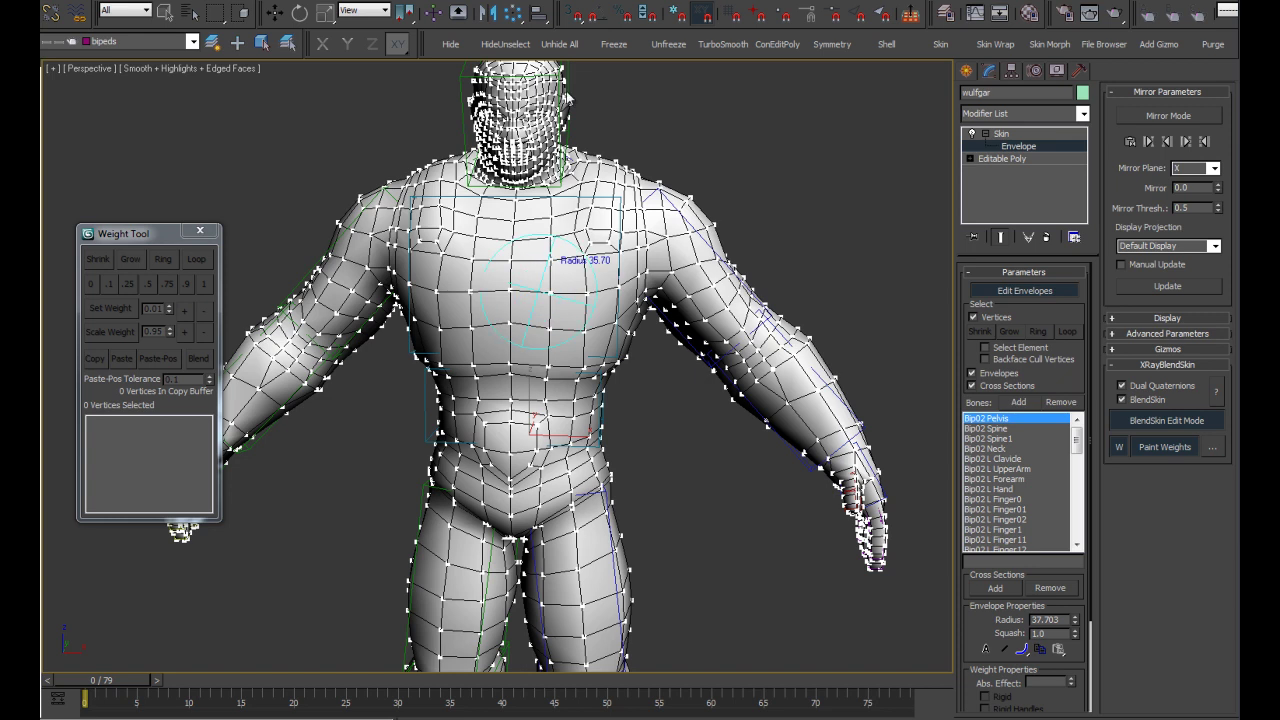
- Paint blend weights over the chest, back of the shoulder and upper back
mouse_move(552, 337)
mouse_down()
mouse_move(418, 337)
mouse_move(486, 337)
mouse_move(591, 246)
mouse_move(430, 230)
mouse_move(443, 266)
mouse_move(563, 229)
mouse_move(600, 287)
mouse_move(628, 201)
mouse_up()
alt+middle_drag(621, 134, 430, 150)
mouse_move(430, 150)
mouse_down()
mouse_move(450, 200)
mouse_move(481, 185)
mouse_move(486, 251)
mouse_move(457, 286)
mouse_up()
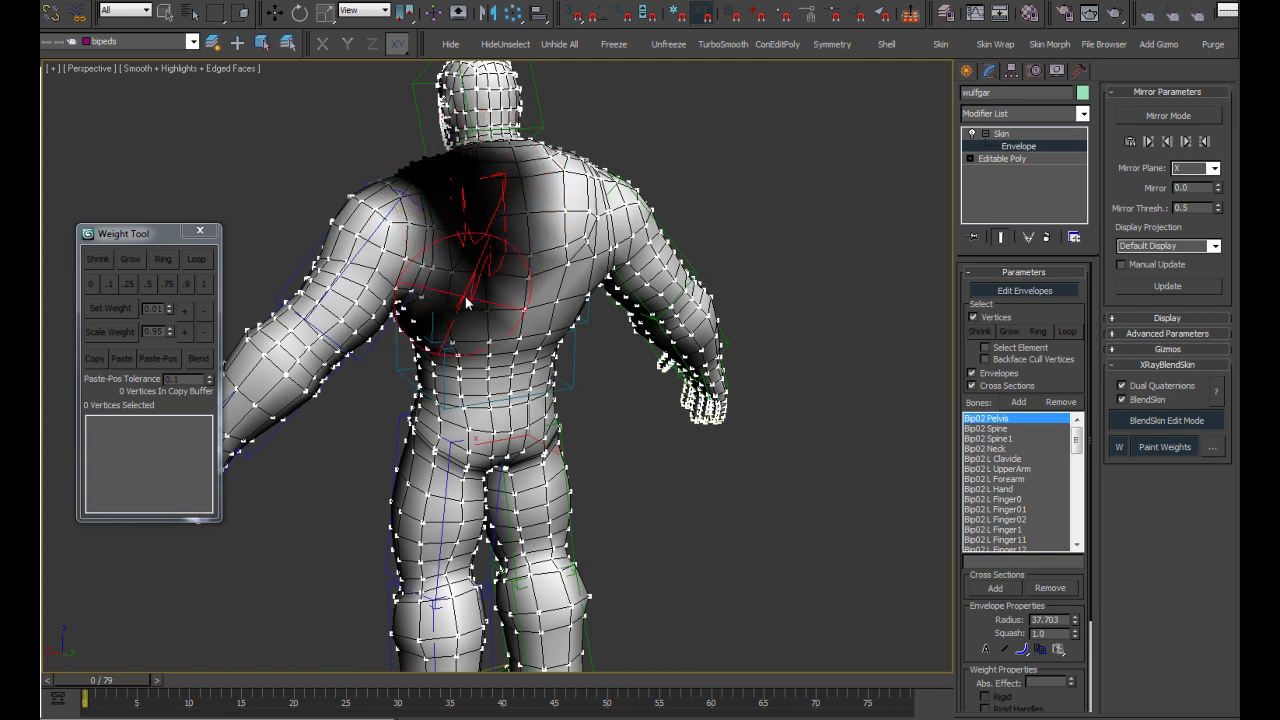
alt+middle_drag(457, 286, 440, 290)
mouse_move(440, 290)
mouse_down()
mouse_move(443, 318)
mouse_move(486, 271)
mouse_move(535, 252)
mouse_move(522, 320)
mouse_move(540, 300)
mouse_move(470, 340)
mouse_up()
mouse_move(470, 340)
alt+middle_down()
mouse_move(586, 341)
mouse_move(558, 302)
alt+middle_up()
mouse_move(558, 302)
mouse_down()
mouse_move(534, 243)
mouse_move(457, 266)
mouse_move(500, 266)
mouse_up()
- Paint more of the chest, shoulder and upper back, and lighten weights at the back of the neck
alt+middle_drag(500, 266, 530, 288)
mouse_move(530, 288)
mouse_down()
mouse_move(515, 258)
mouse_move(430, 190)
mouse_up()
mouse_move(430, 190)
alt+middle_down()
mouse_move(471, 252)
mouse_move(436, 215)
alt+middle_up()
drag(436, 215, 470, 205)
mouse_move(470, 205)
alt+middle_down()
mouse_move(500, 215)
mouse_move(500, 261)
alt+middle_up()
drag(500, 261, 476, 246)
mouse_move(447, 255)
alt+middle_down()
mouse_move(543, 214)
mouse_move(655, 210)
mouse_move(707, 235)
mouse_move(543, 243)
mouse_move(600, 320)
alt+middle_up()
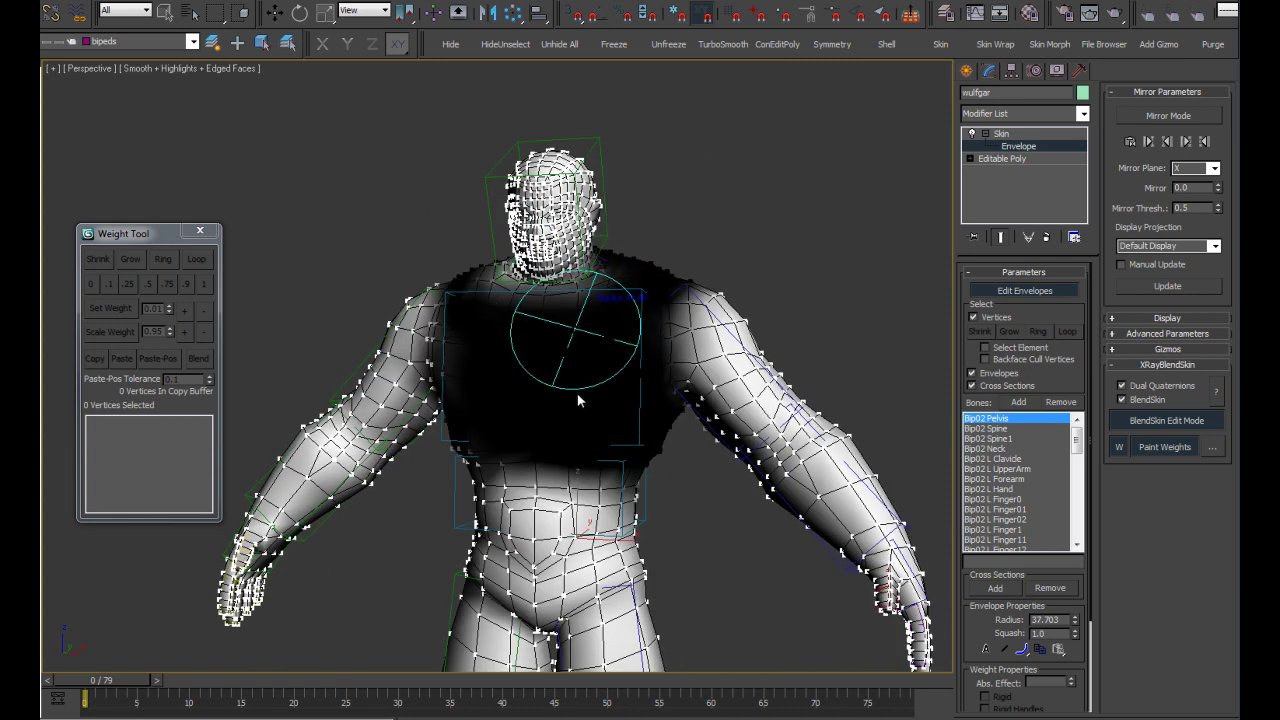
- Adjust the painted weights around the neck and shoulders
scroll(585, 405, up, 1)
scroll(596, 410, up, 2)
scroll(596, 410, up, 3)
middle_drag(596, 410, 502, 398)
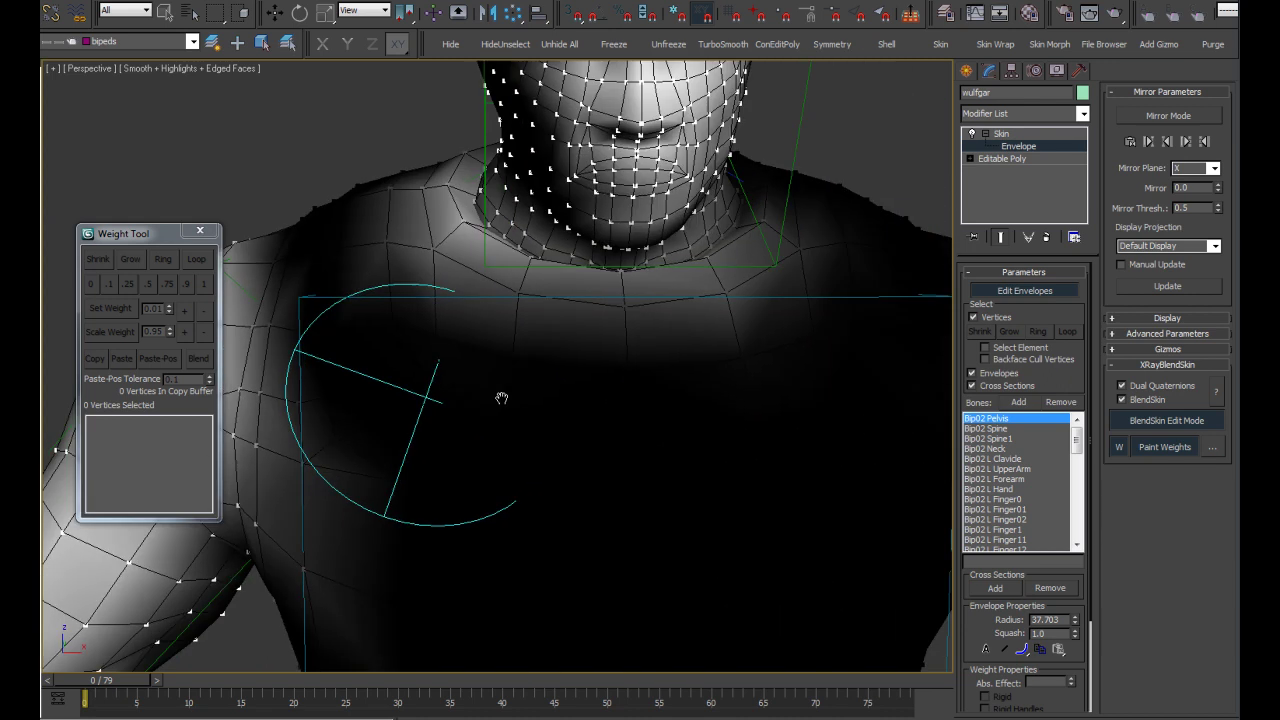
scroll(502, 398, down, 4)
drag(578, 343, 559, 340)
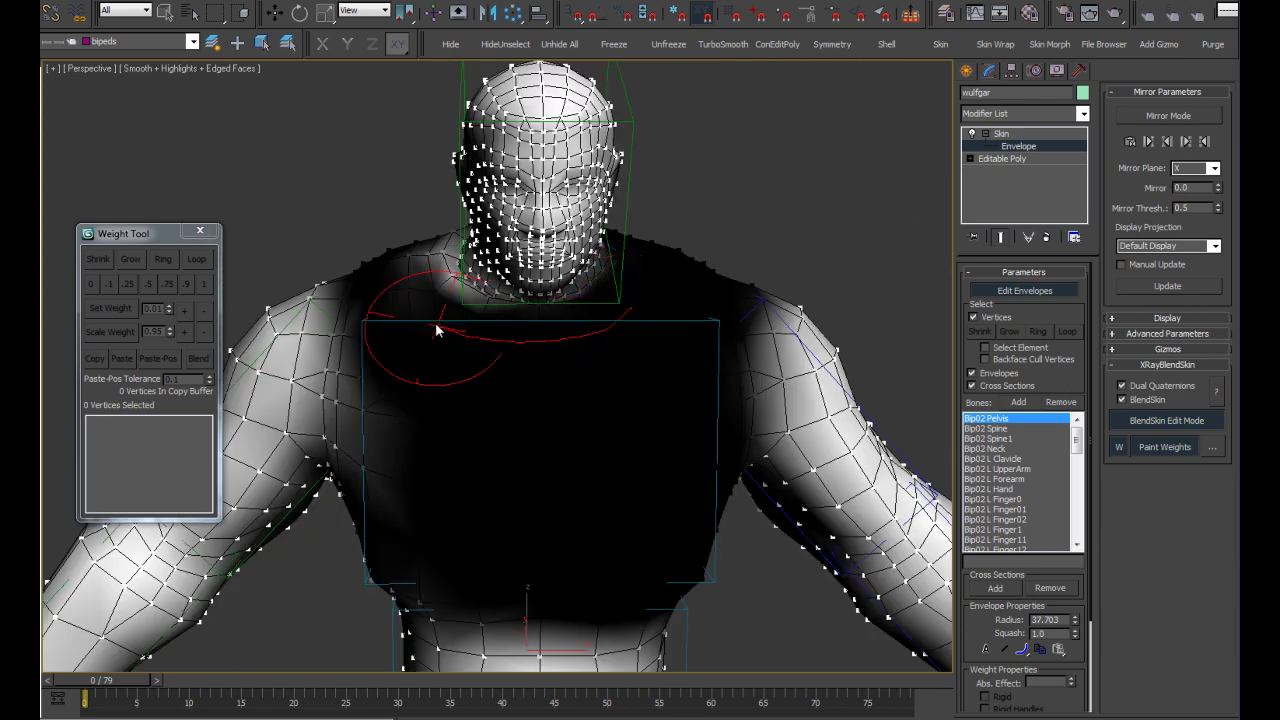
- Paint a weight band across the elbow and along the forearm
mouse_move(559, 340)
alt+middle_down()
mouse_move(497, 394)
mouse_move(257, 399)
mouse_move(499, 380)
alt+middle_up()
scroll(499, 380, down, 5)
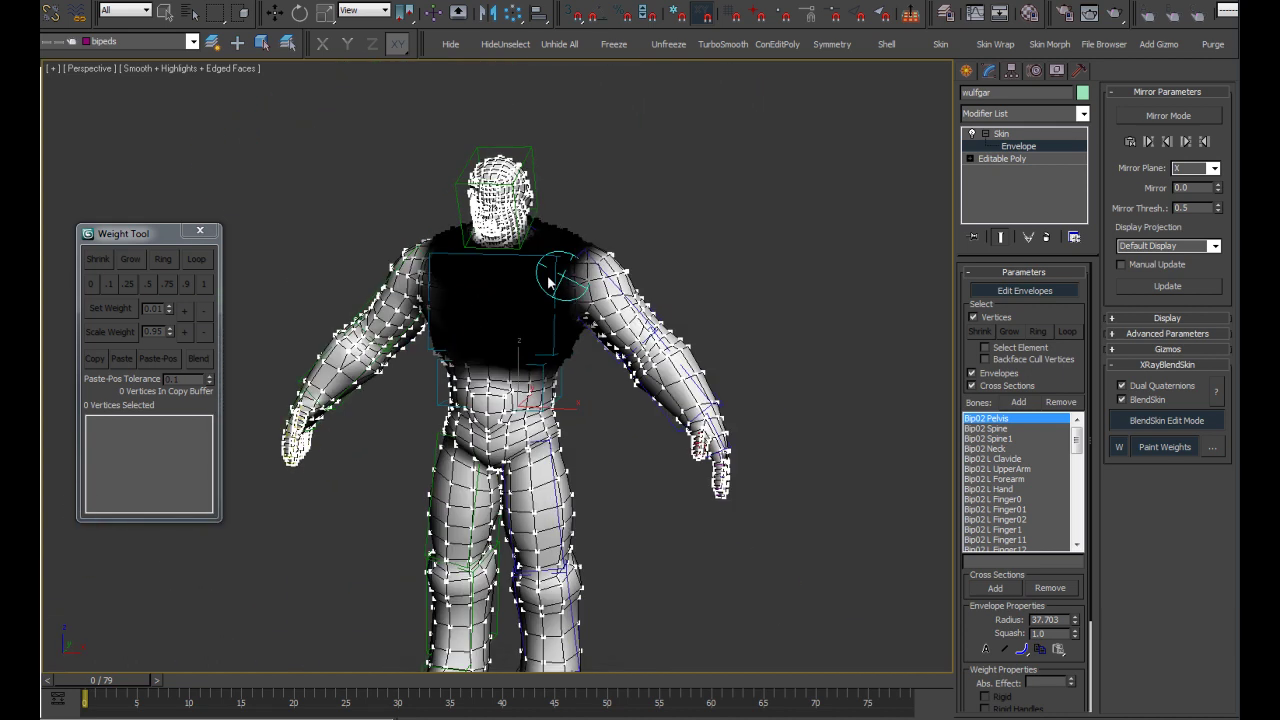
scroll(540, 330, up, 5)
scroll(600, 340, up, 3)
drag(622, 347, 555, 373)
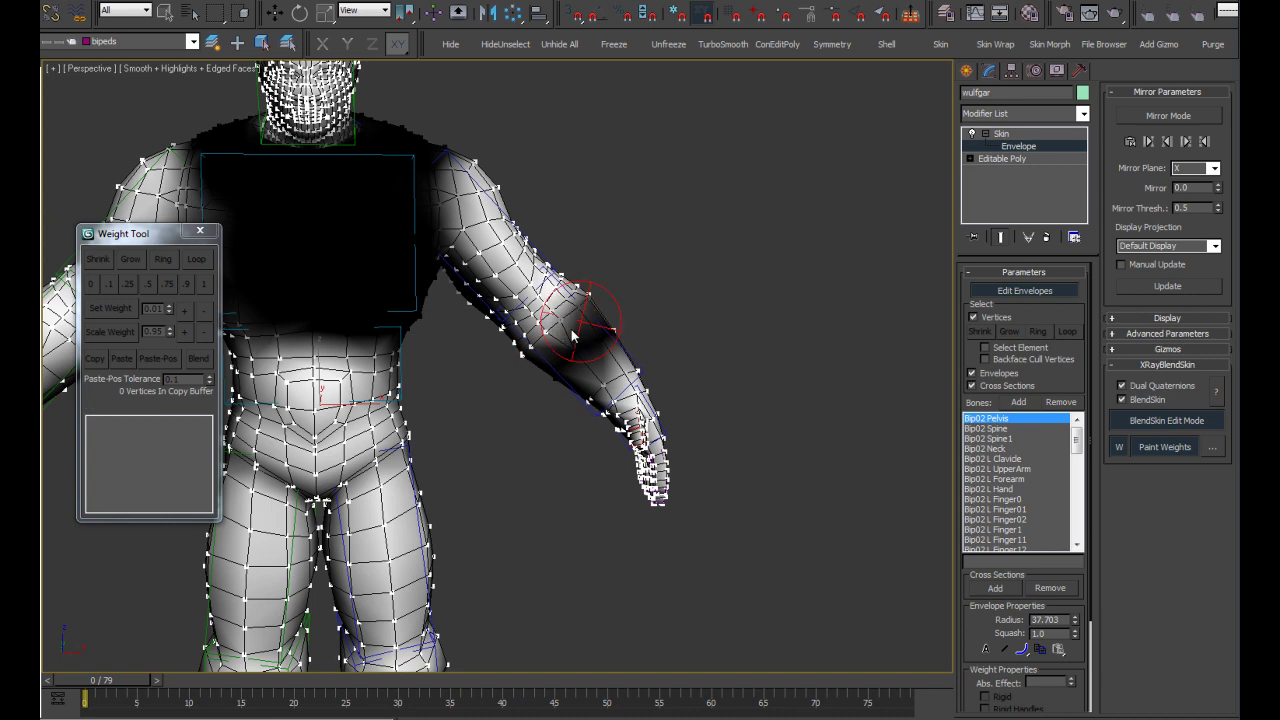
mouse_move(622, 358)
alt+middle_down()
mouse_move(455, 378)
mouse_move(458, 338)
mouse_move(590, 373)
mouse_move(629, 428)
mouse_move(680, 452)
mouse_move(806, 386)
mouse_move(611, 449)
mouse_move(601, 480)
mouse_move(578, 265)
alt+middle_up()
- Paint a dark blend-weight band around one shin from both sides
mouse_move(486, 418)
mouse_down()
mouse_move(508, 402)
mouse_move(497, 397)
mouse_up()
alt+middle_drag(634, 406, 360, 408)
mouse_move(460, 390)
mouse_down()
mouse_move(429, 371)
mouse_move(453, 400)
mouse_move(430, 375)
mouse_move(413, 408)
mouse_up()
mouse_move(413, 408)
alt+middle_down()
mouse_move(596, 390)
mouse_move(486, 386)
alt+middle_up()
drag(486, 386, 455, 395)
mouse_move(455, 395)
alt+middle_down()
mouse_move(657, 407)
mouse_move(520, 400)
alt+middle_up()
mouse_move(520, 400)
mouse_down()
mouse_move(530, 385)
mouse_move(527, 422)
mouse_up()
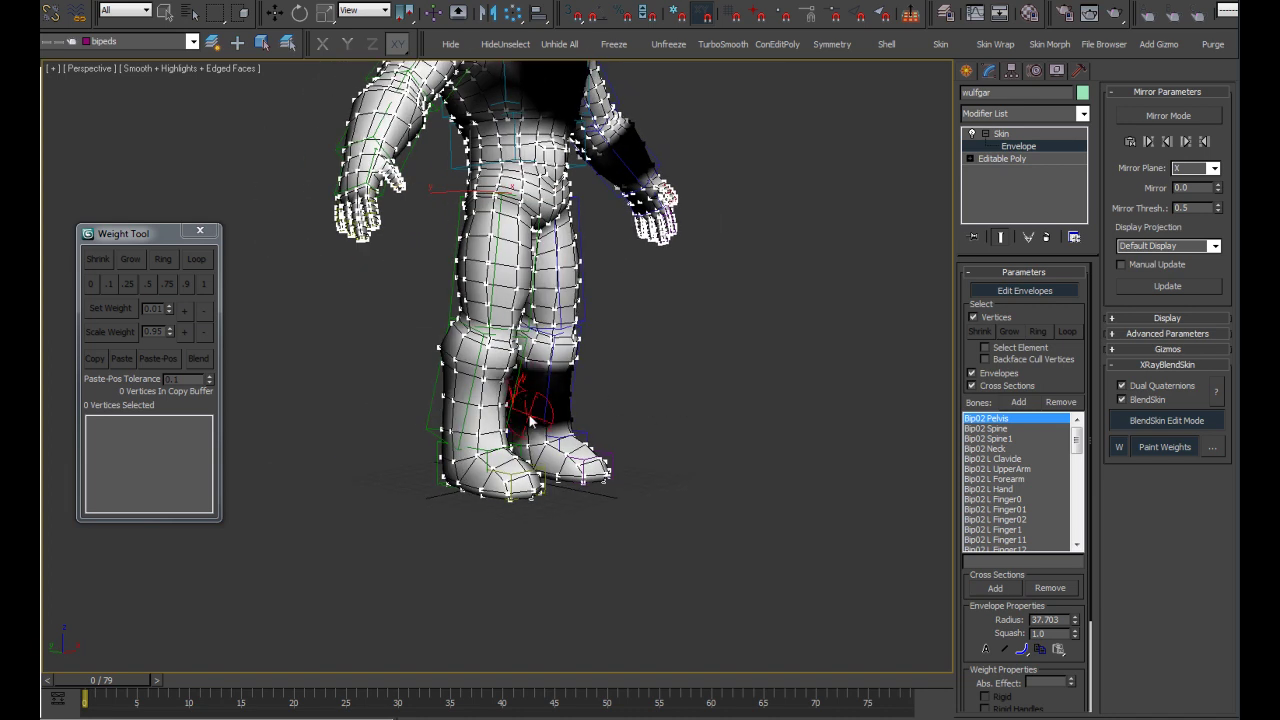
- Orbit around the legs to check the painted shin from front and back
alt+middle_drag(527, 422, 500, 421)
mouse_move(385, 392)
alt+middle_down()
mouse_move(365, 397)
mouse_move(400, 386)
mouse_move(471, 443)
mouse_move(600, 431)
mouse_move(559, 564)
alt+middle_up()
mouse_move(590, 401)
alt+middle_down()
mouse_move(563, 394)
mouse_move(557, 343)
mouse_move(248, 340)
mouse_move(517, 408)
alt+middle_up()
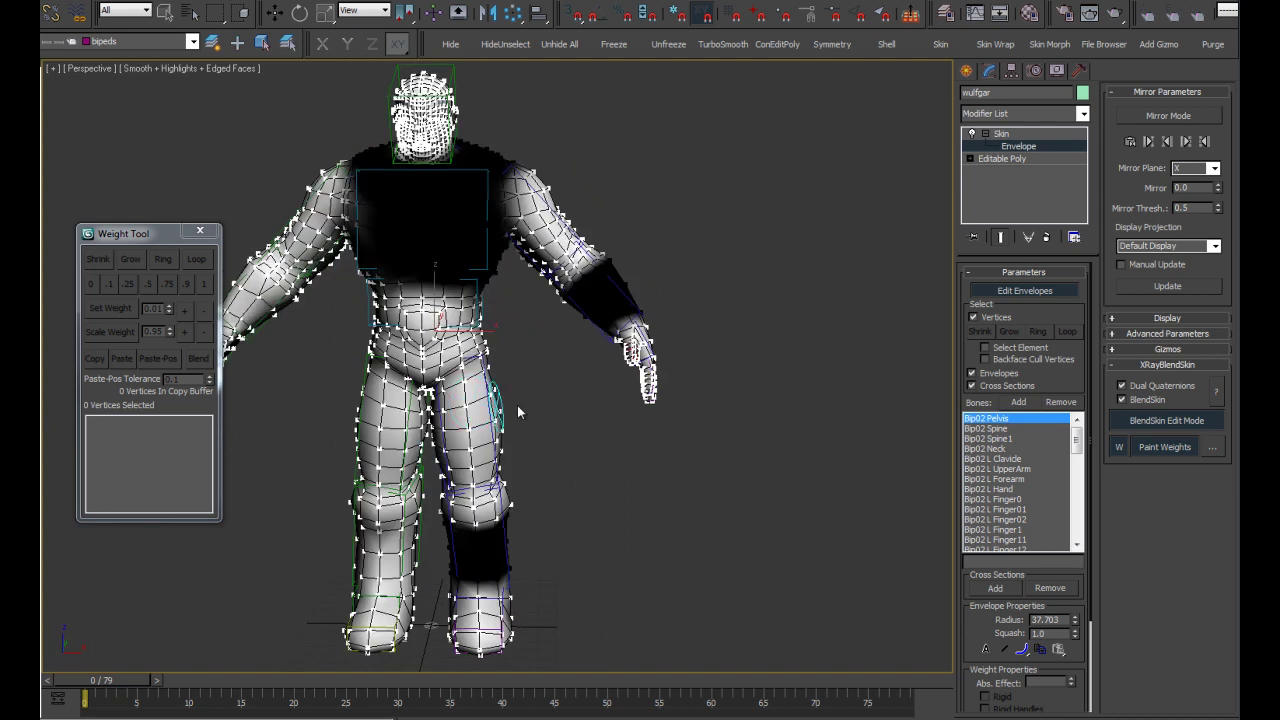
mouse_move(522, 343)
alt+middle_down()
mouse_move(526, 401)
mouse_move(553, 413)
alt+middle_up()
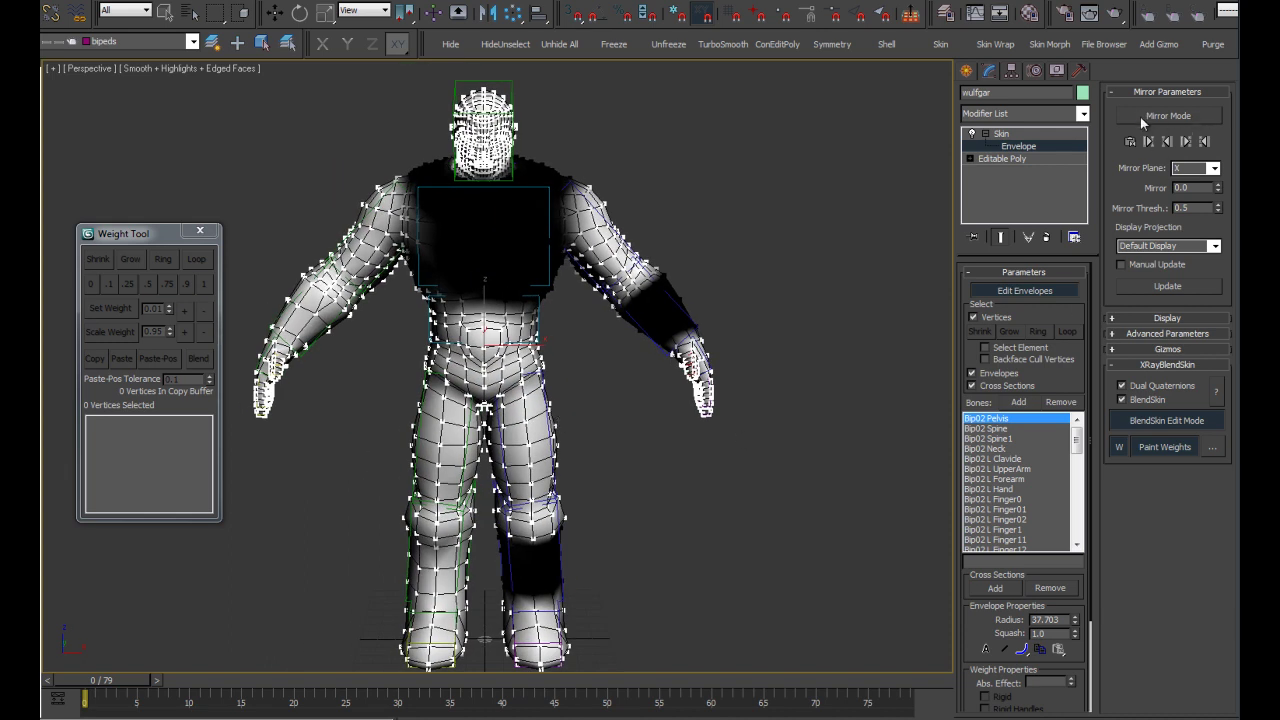
- Enable Mirror Mode, paste the painted weights onto the opposite side, then turn Mirror Mode off
click(1140, 117)
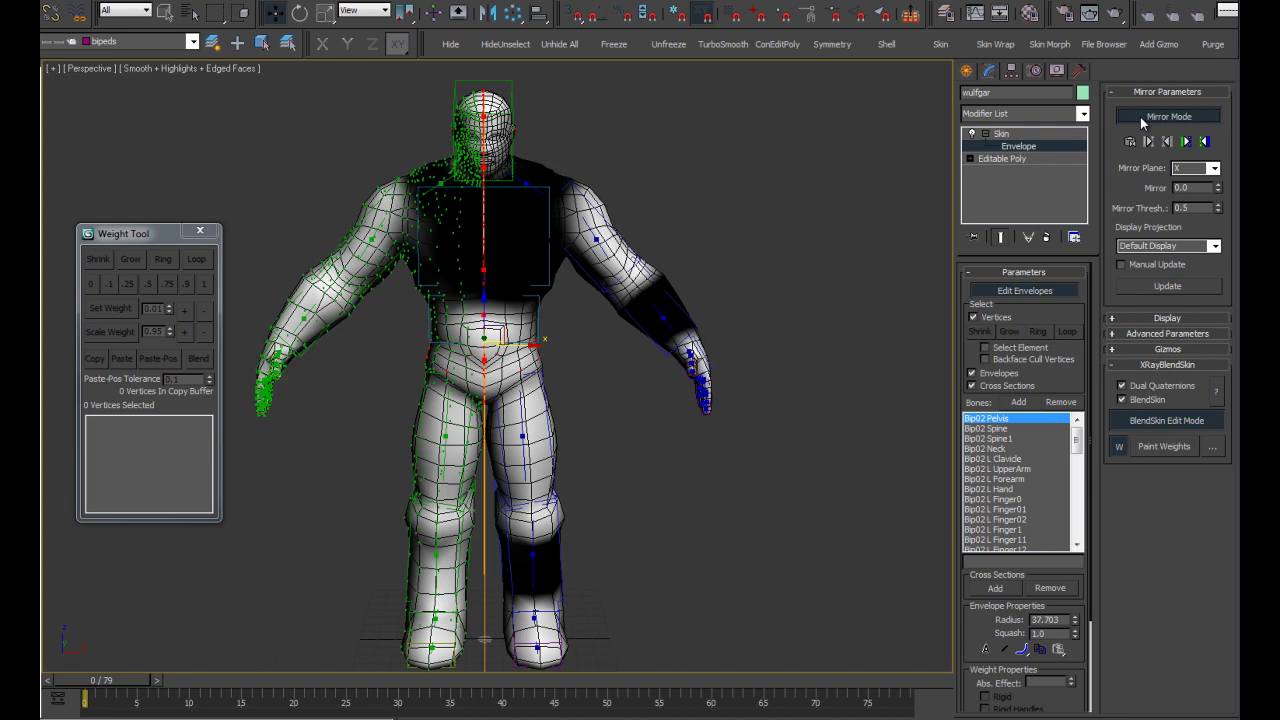
click(1204, 143)
click(1208, 143)
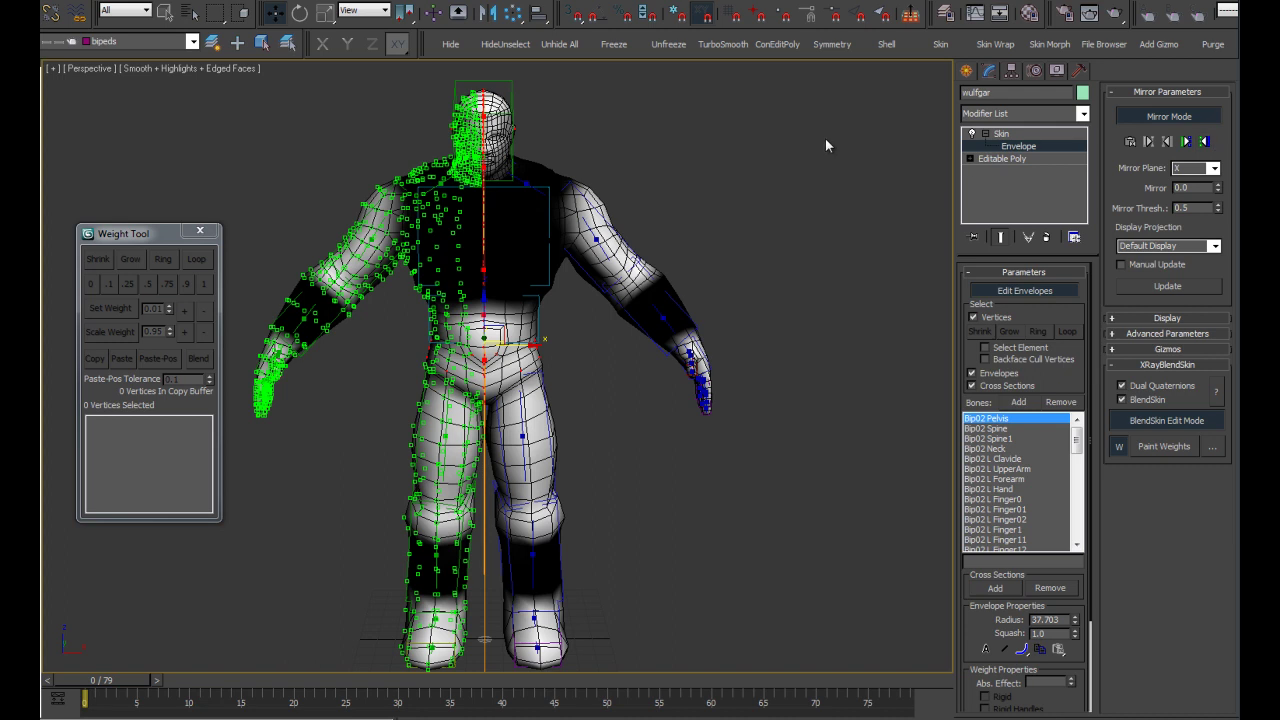
click(1145, 118)
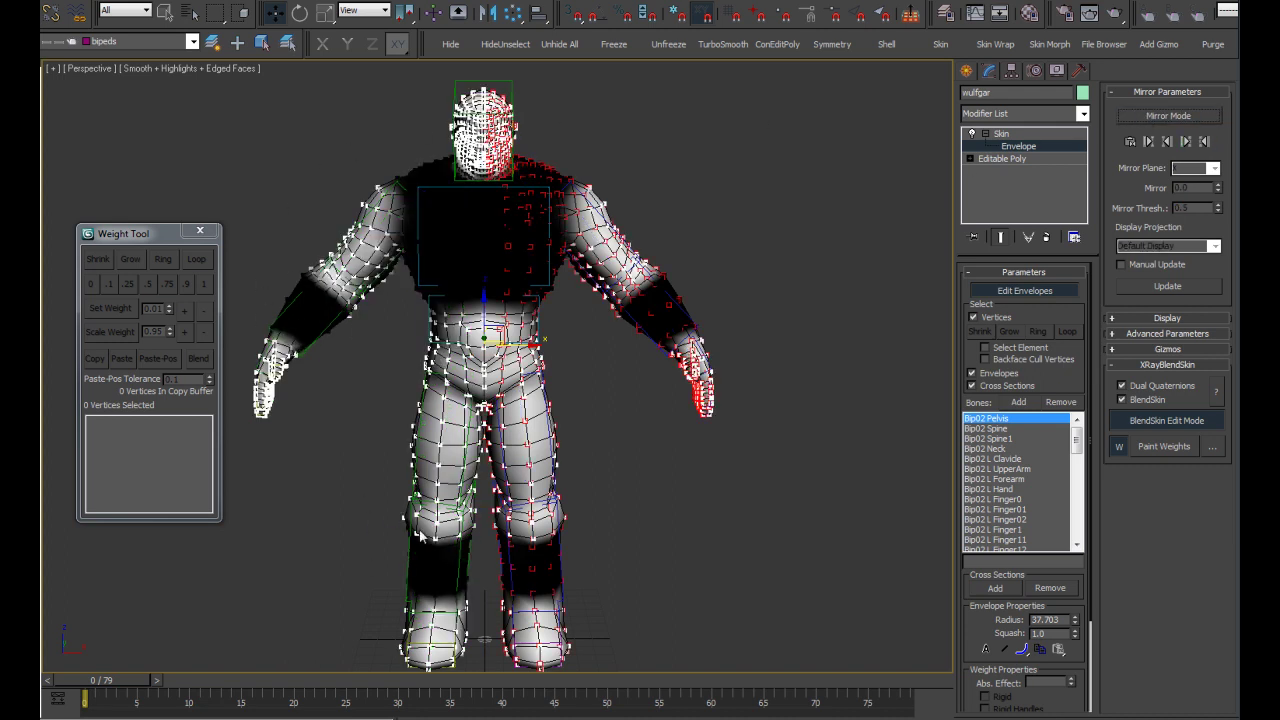
- Frame the whole character and drag a selection rectangle around all 1698 vertices
mouse_move(587, 463)
alt+middle_down()
mouse_move(283, 456)
mouse_move(635, 427)
mouse_move(637, 452)
mouse_move(592, 432)
alt+middle_up()
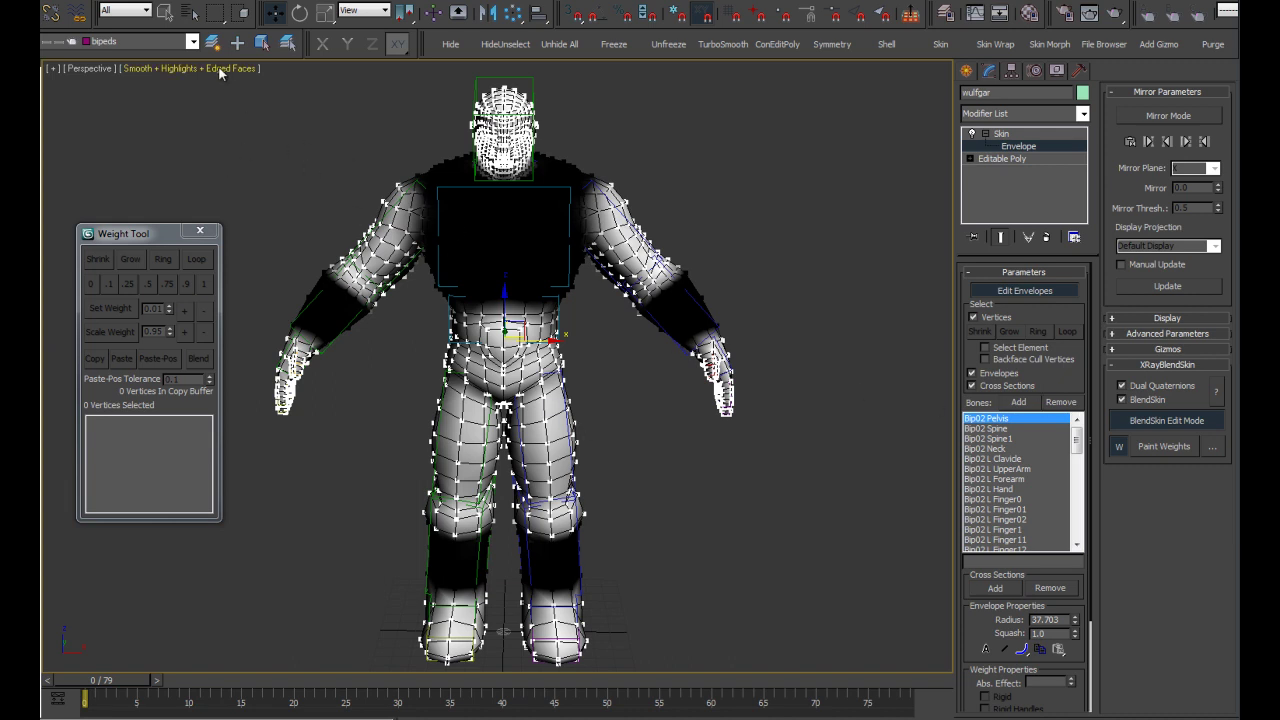
middle_drag(284, 103, 288, 128)
scroll(290, 132, down, 3)
scroll(289, 150, up, 2)
scroll(310, 193, up, 2)
scroll(330, 224, down, 1)
drag(315, 170, 714, 607)
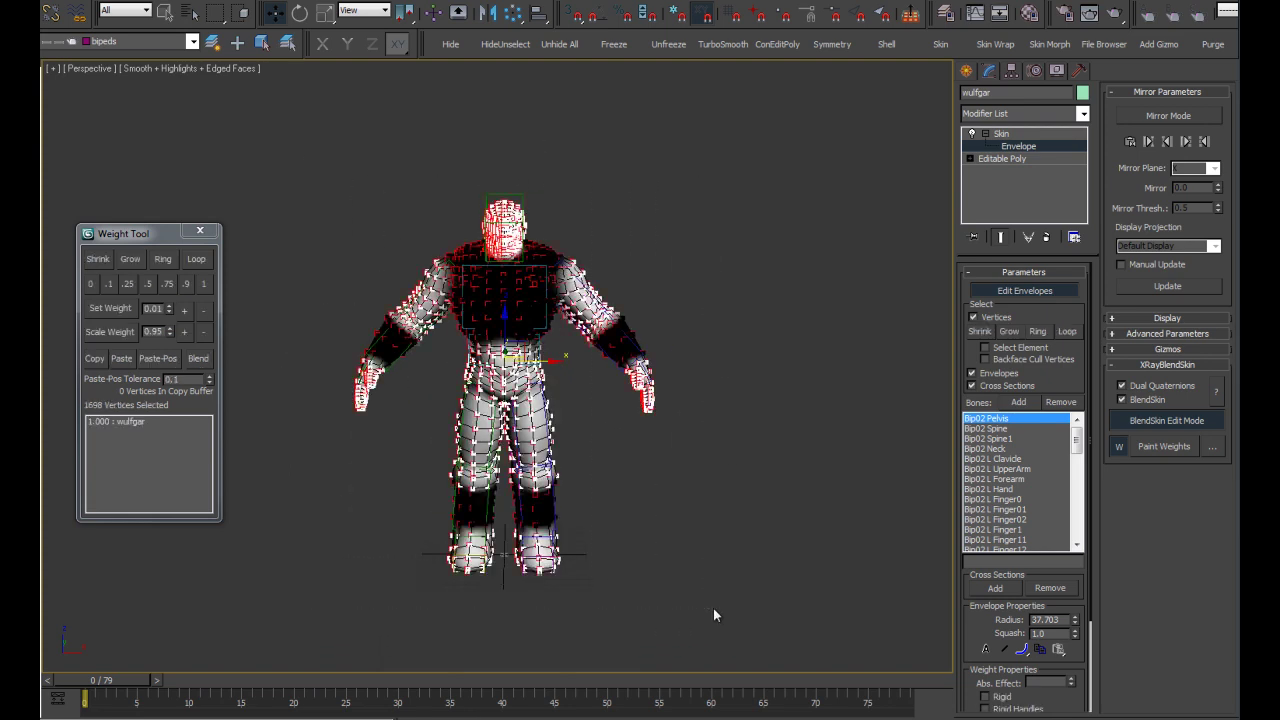
scroll(607, 482, up, 5)
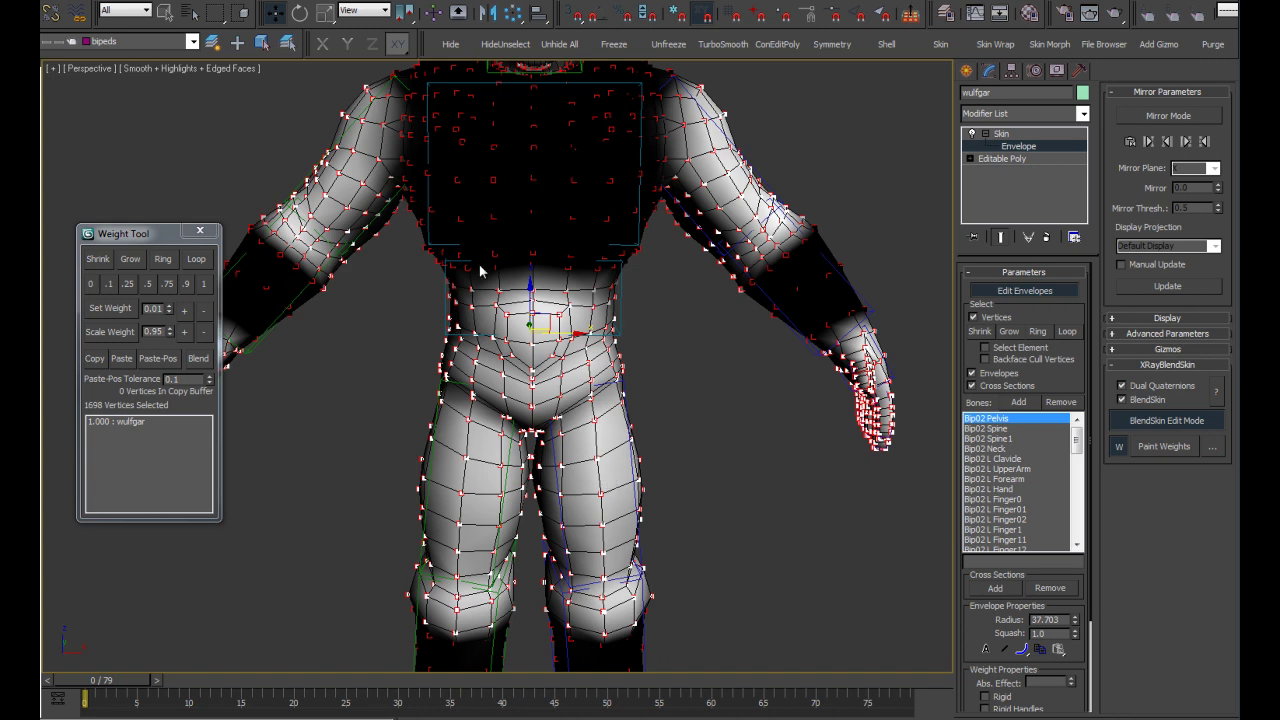
- Blend the weights of all selected vertices, then clear the selection
click(195, 362)
click(373, 365)
mouse_move(373, 365)
alt+middle_down()
mouse_move(406, 352)
mouse_move(395, 384)
mouse_move(314, 366)
mouse_move(157, 372)
mouse_move(600, 371)
alt+middle_up()
scroll(408, 391, down, 4)
scroll(525, 335, up, 3)
- Orbit and zoom in on the character's lower legs to inspect the smoothed weights
mouse_move(525, 335)
alt+middle_down()
mouse_move(567, 343)
mouse_move(507, 345)
mouse_move(689, 360)
alt+middle_up()
scroll(567, 343, up, 3)
scroll(560, 344, up, 2)
scroll(507, 345, up, 2)
scroll(689, 360, down, 4)
scroll(630, 565, down, 2)
scroll(630, 565, down, 1)
scroll(630, 565, up, 3)
scroll(611, 454, up, 2)
scroll(560, 411, up, 2)
alt+middle_drag(560, 411, 475, 432)
- Select a band of shin vertices by growing a leg vertex selection to neighbouring rows
click(549, 414)
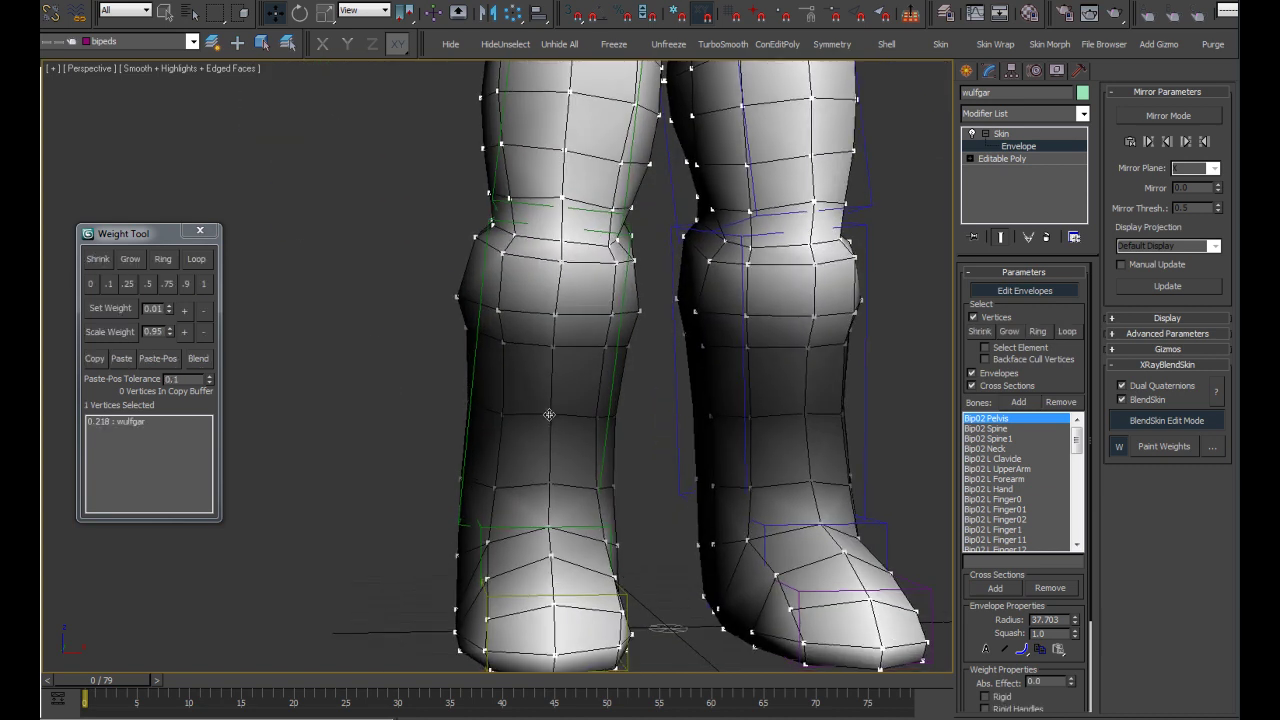
ctrl+click(501, 414)
click(194, 262)
click(164, 260)
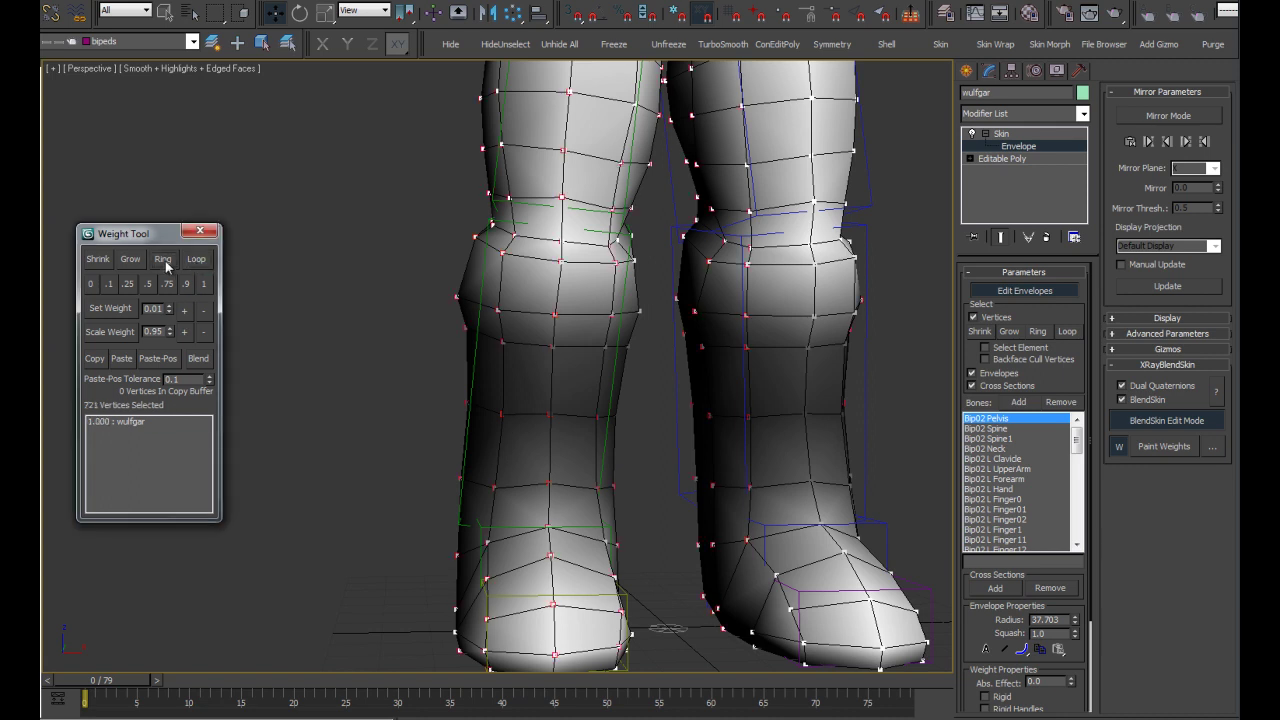
scroll(300, 320, down, 3)
mouse_move(282, 363)
alt+middle_down()
mouse_move(402, 378)
mouse_move(368, 393)
mouse_move(297, 392)
mouse_move(367, 371)
alt+middle_up()
key(ctrl+z)
scroll(366, 364, up, 5)
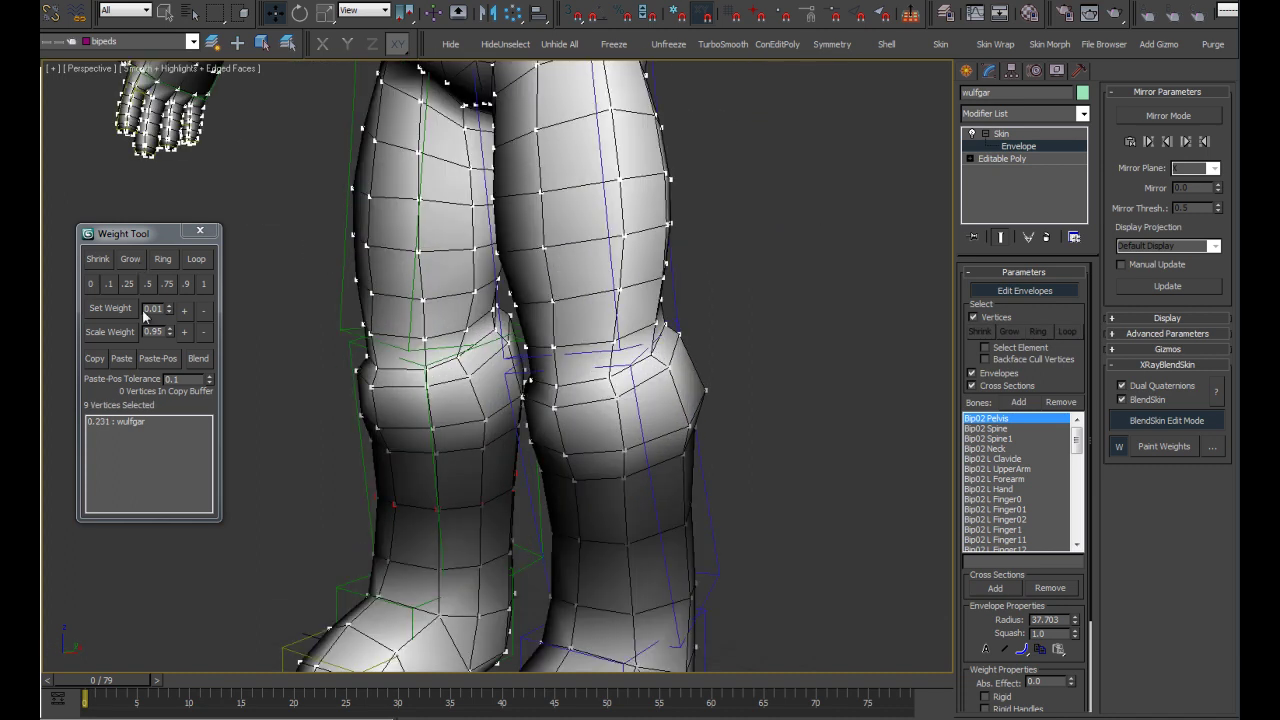
click(131, 260)
middle_drag(416, 372, 451, 285)
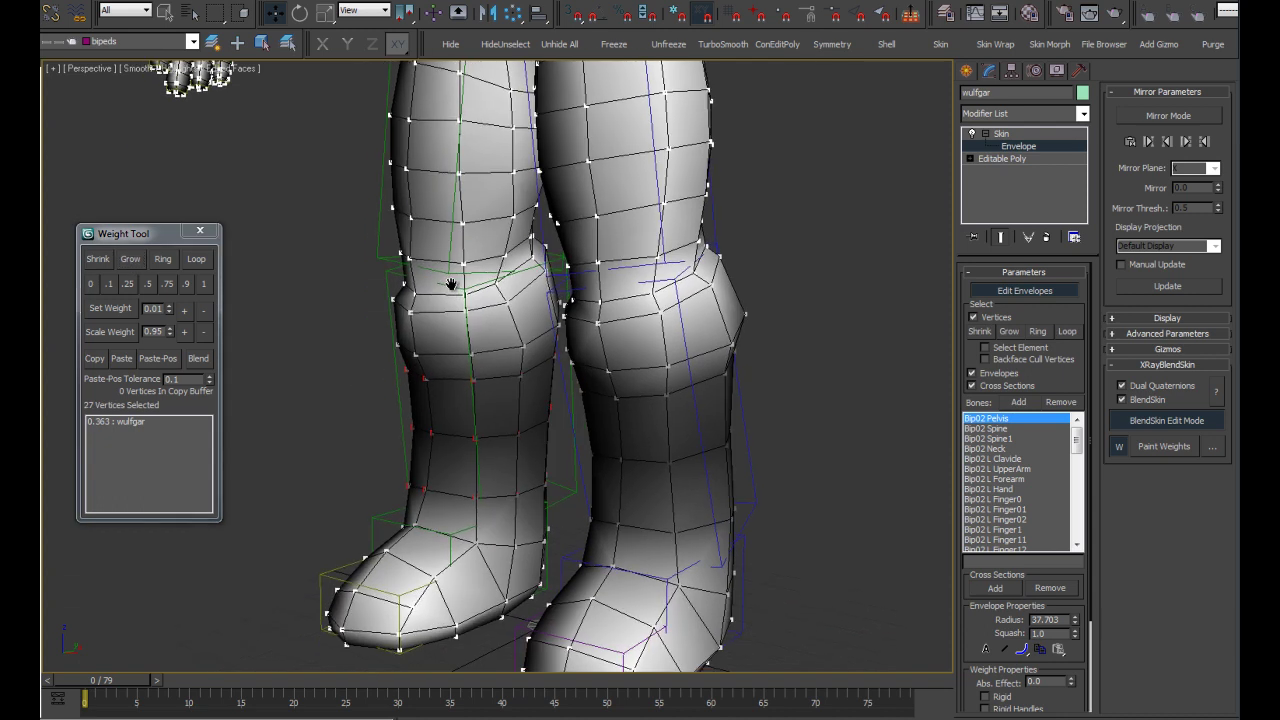
- Try the weight presets from 0 to 1, settling the shin band on 0.25
click(92, 283)
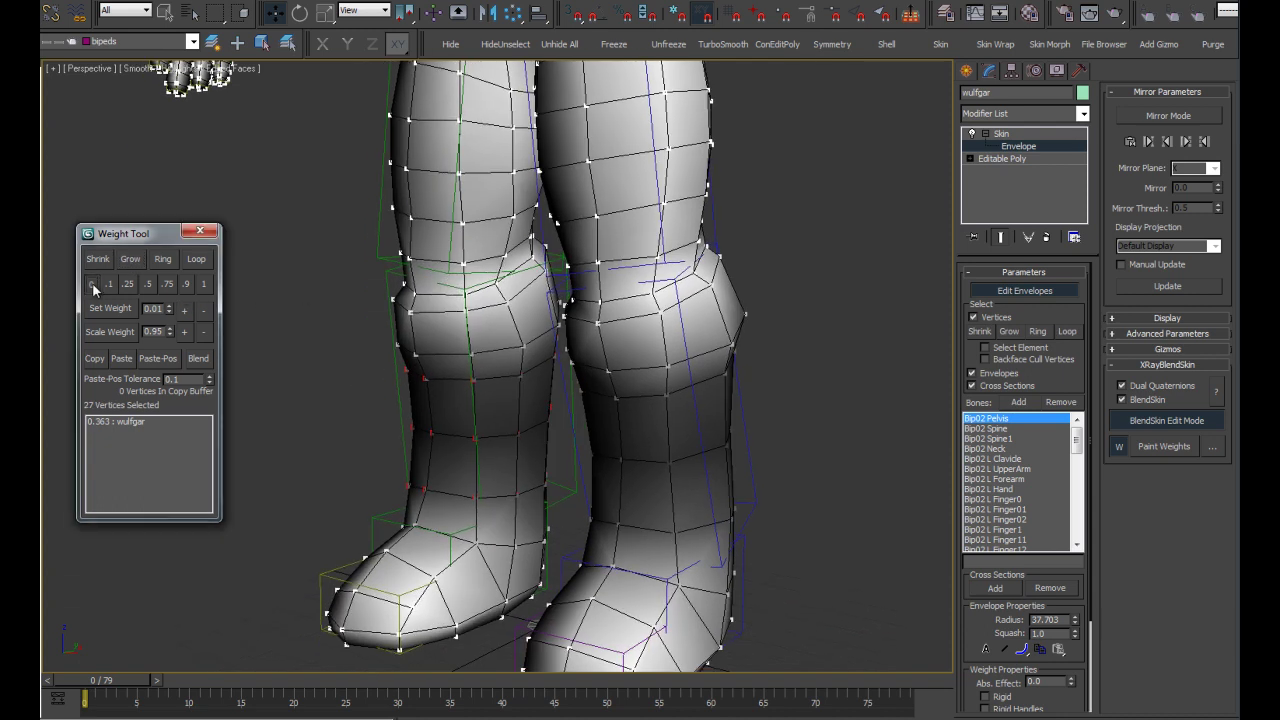
click(110, 284)
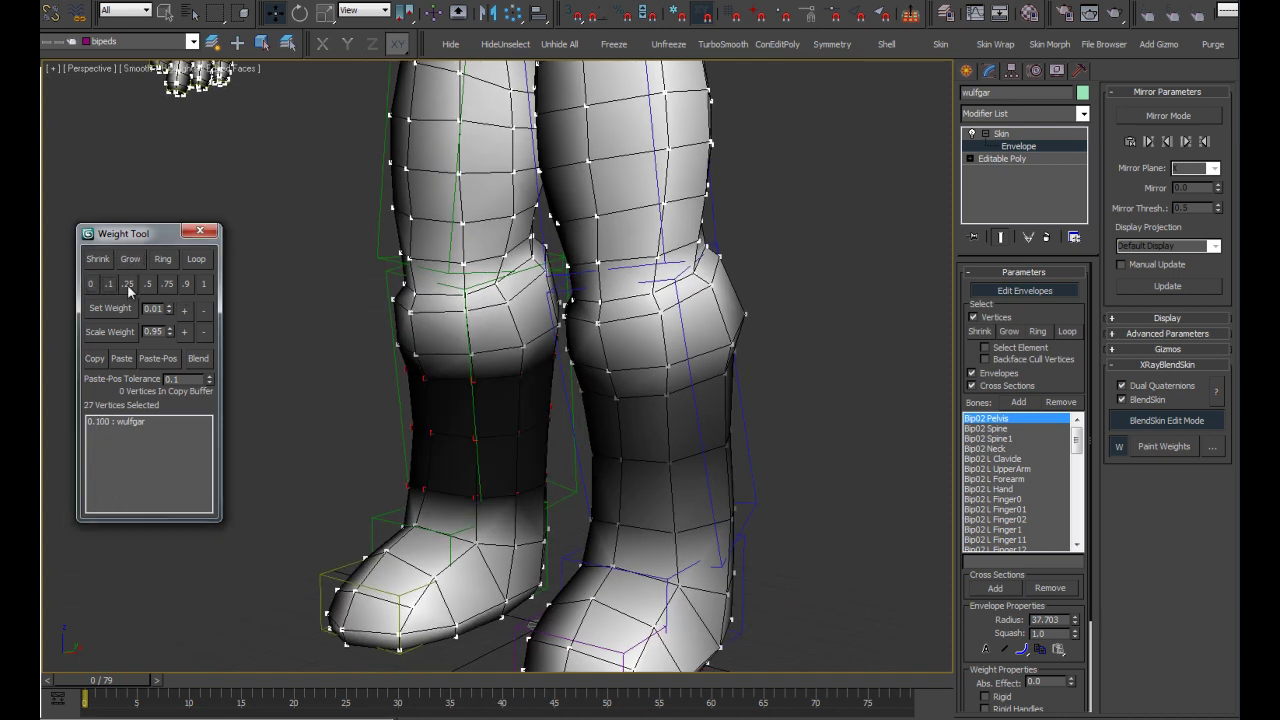
click(127, 284)
click(148, 285)
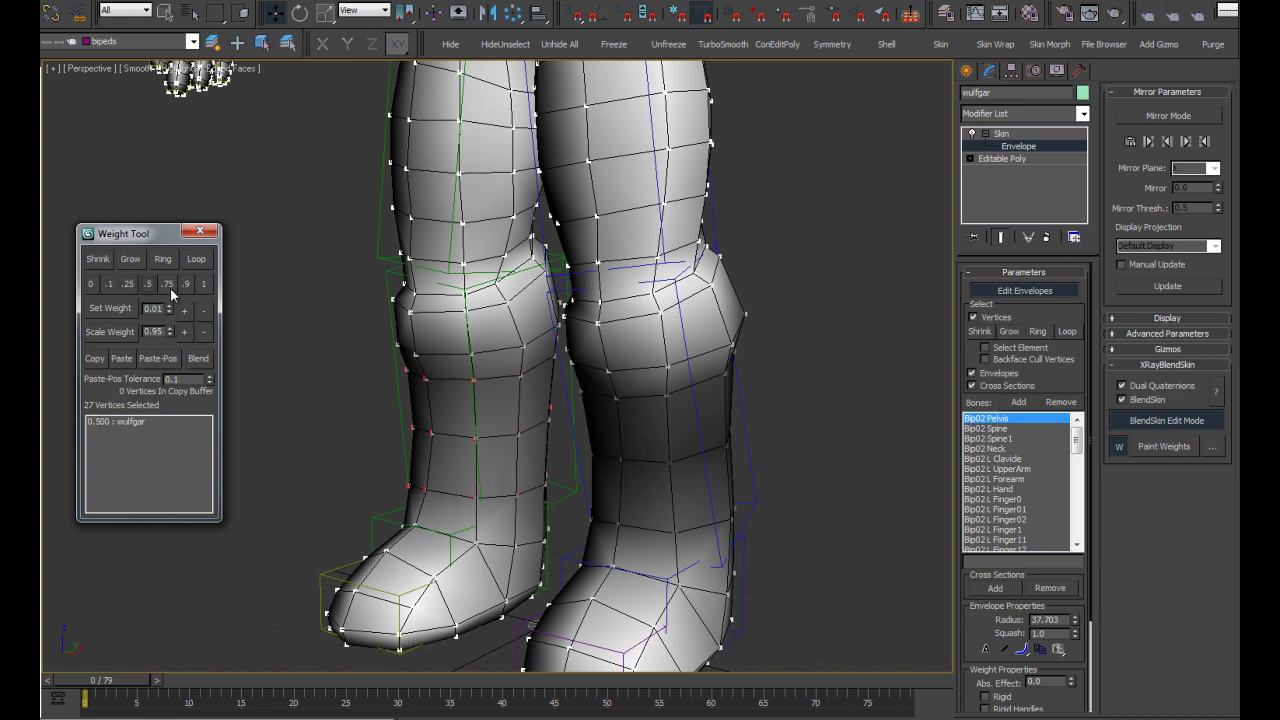
click(168, 285)
click(189, 287)
click(204, 285)
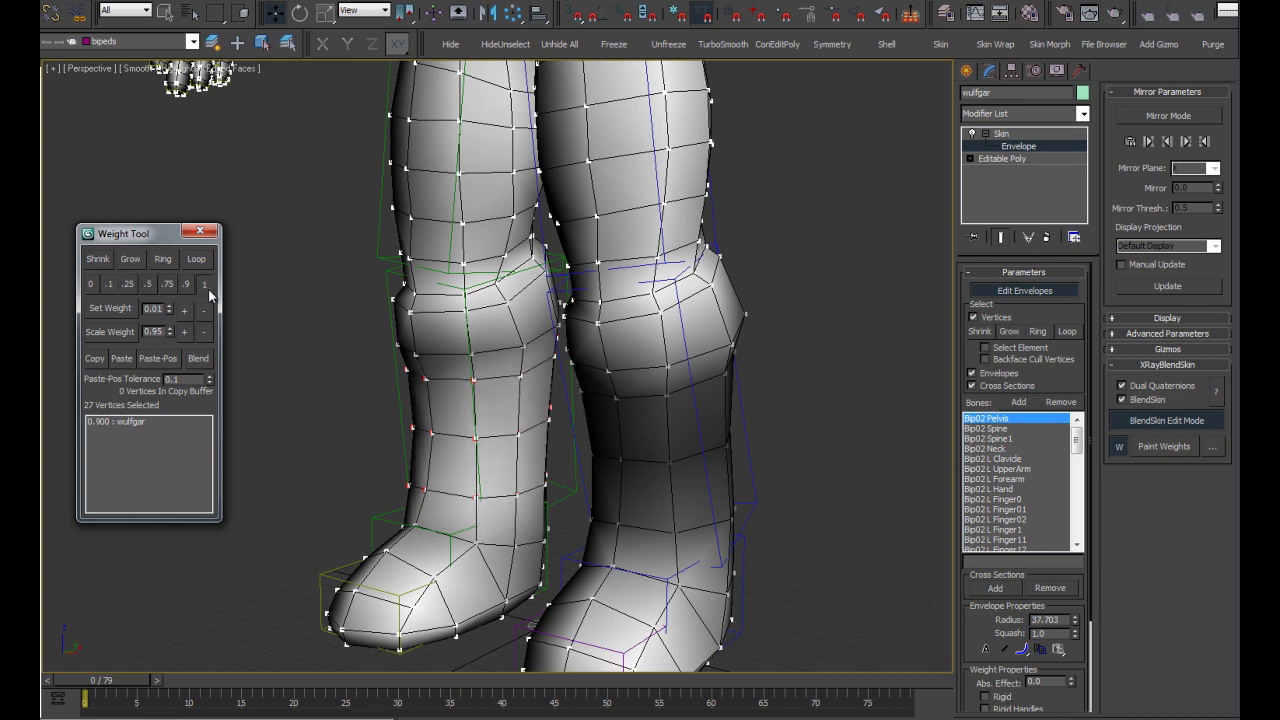
click(128, 284)
mouse_move(250, 290)
alt+middle_down()
mouse_move(339, 295)
mouse_move(506, 420)
alt+middle_up()
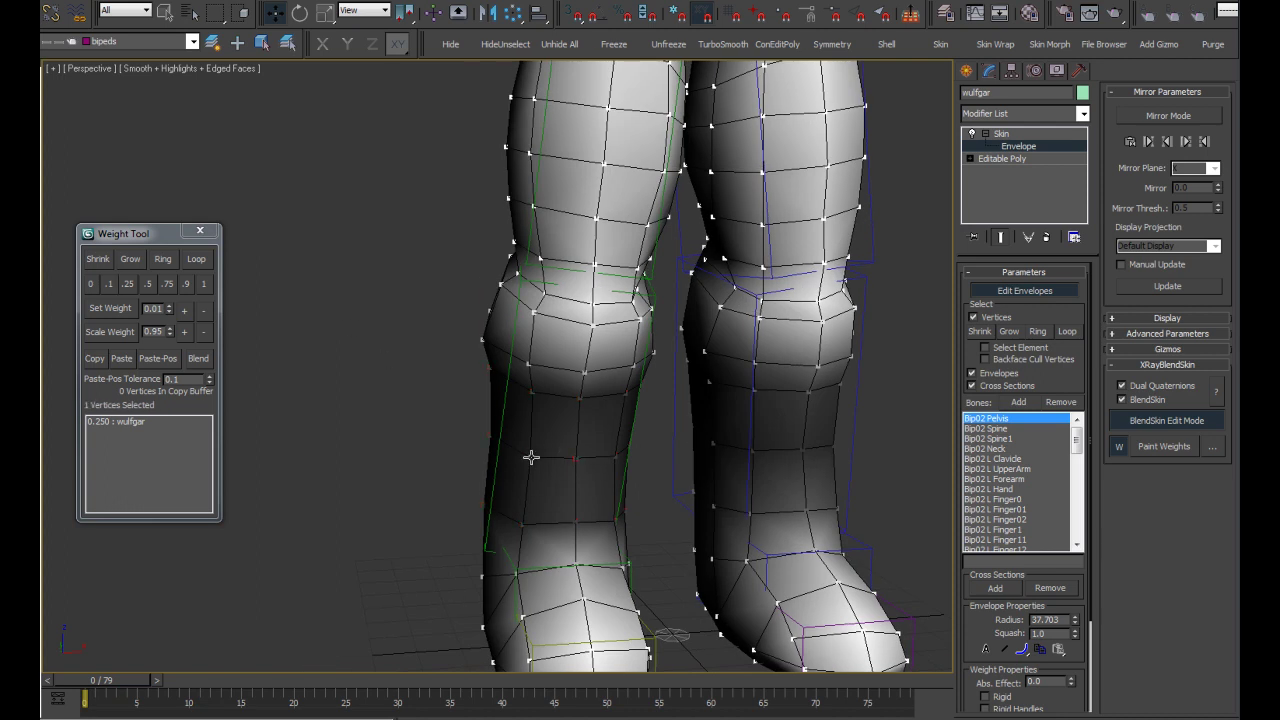
- Set the selected knee vertices' weight to 0 and blend them with their neighbours
middle_drag(280, 283, 343, 330)
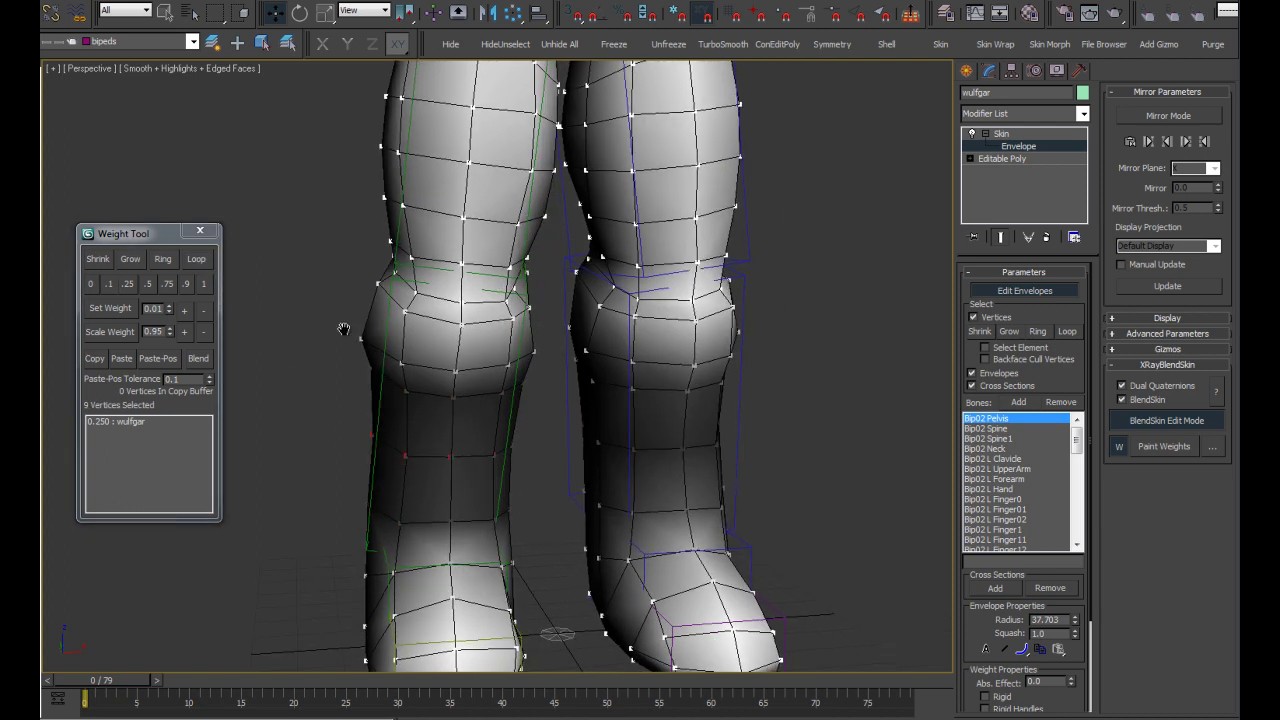
click(92, 284)
scroll(429, 363, up, 3)
scroll(429, 363, up, 2)
click(204, 363)
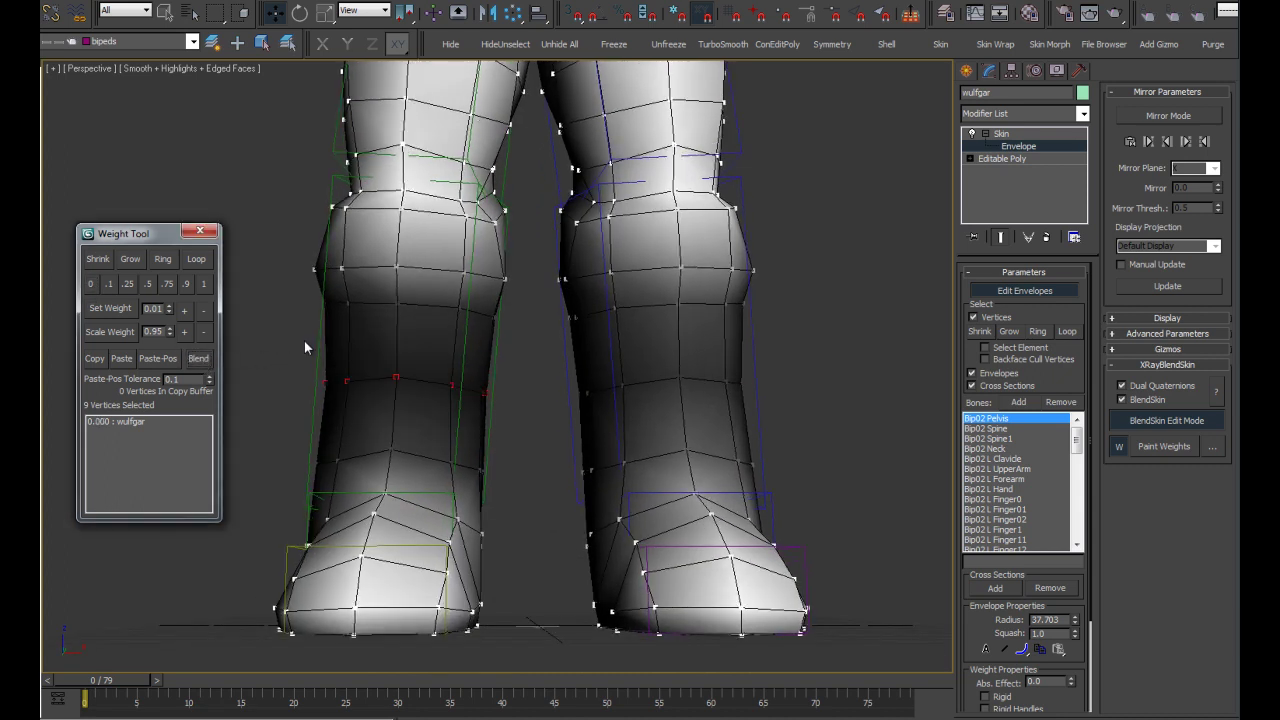
click(92, 284)
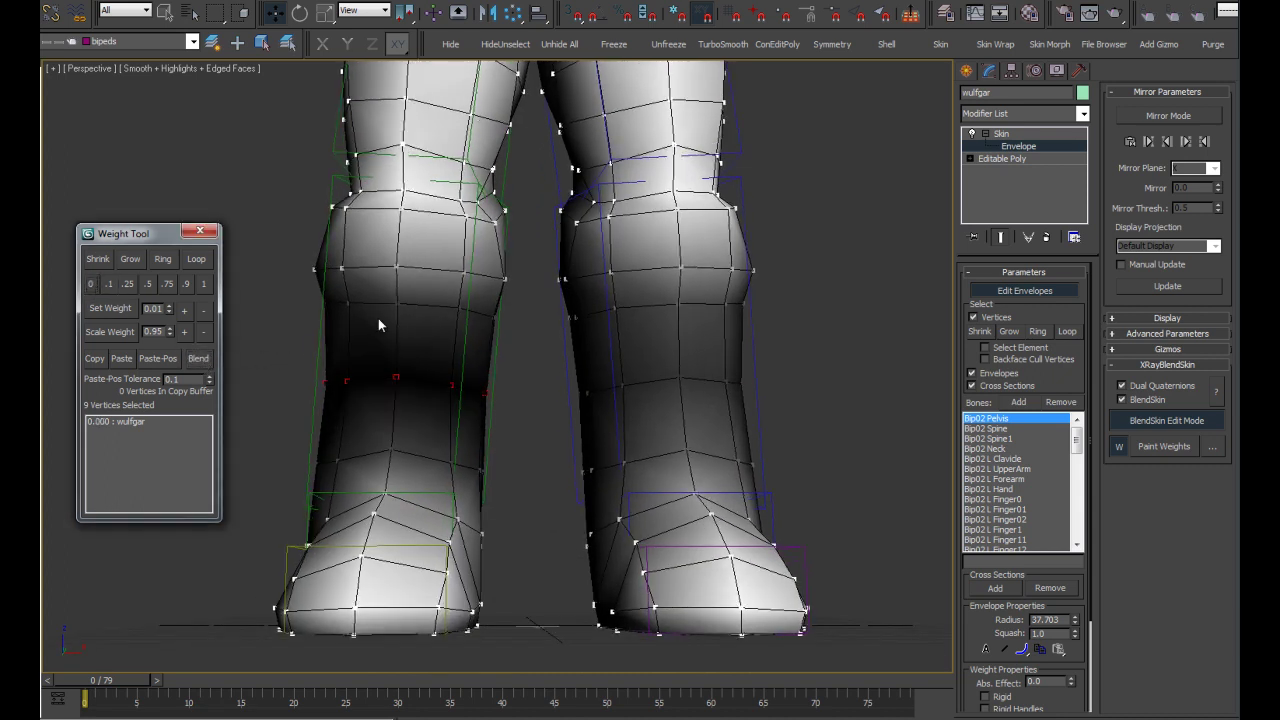
- Loop-select the knee vertices and set their blend weight to 0.1
click(400, 304)
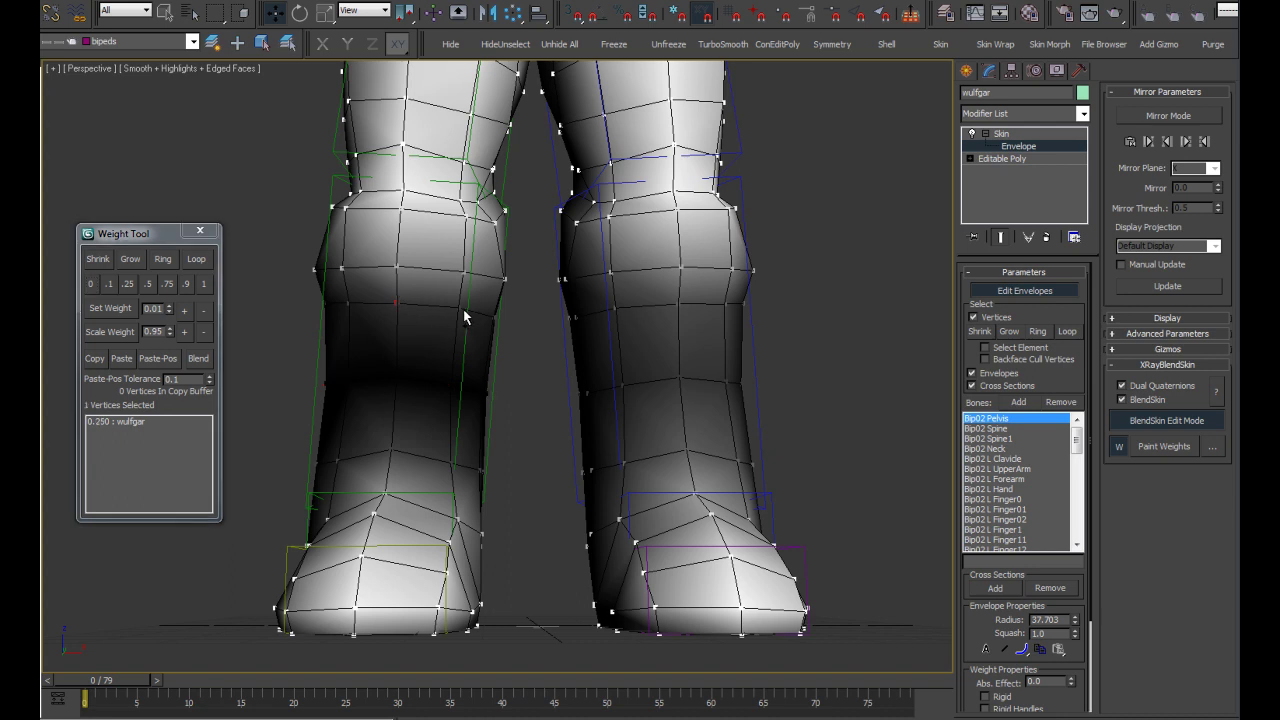
click(207, 259)
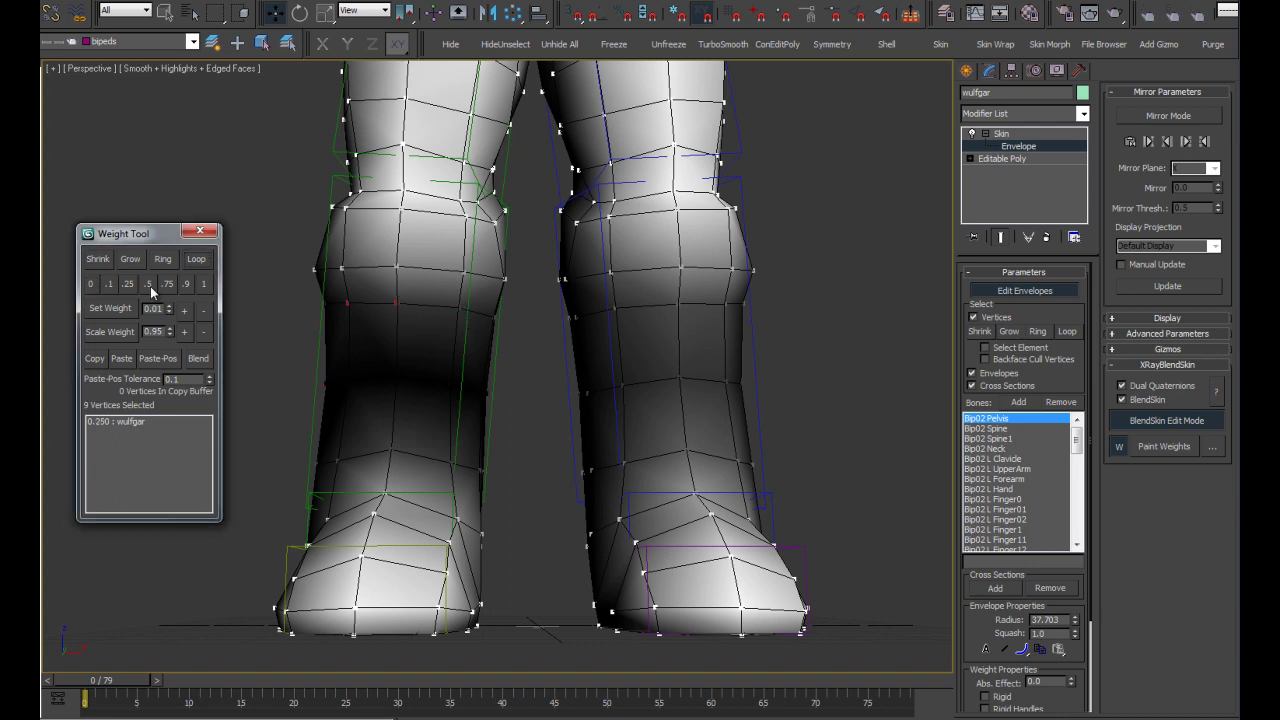
click(111, 284)
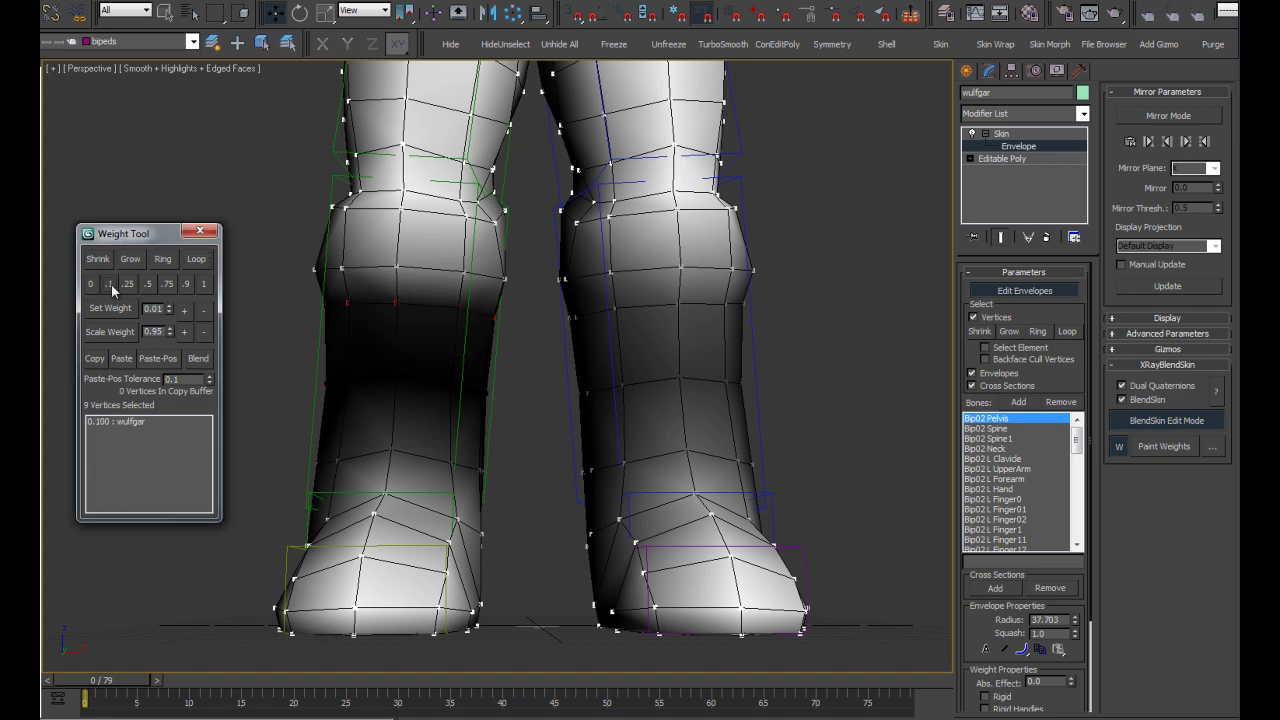
- Loop-select the vertex row just above the knee and blend its weights
click(397, 269)
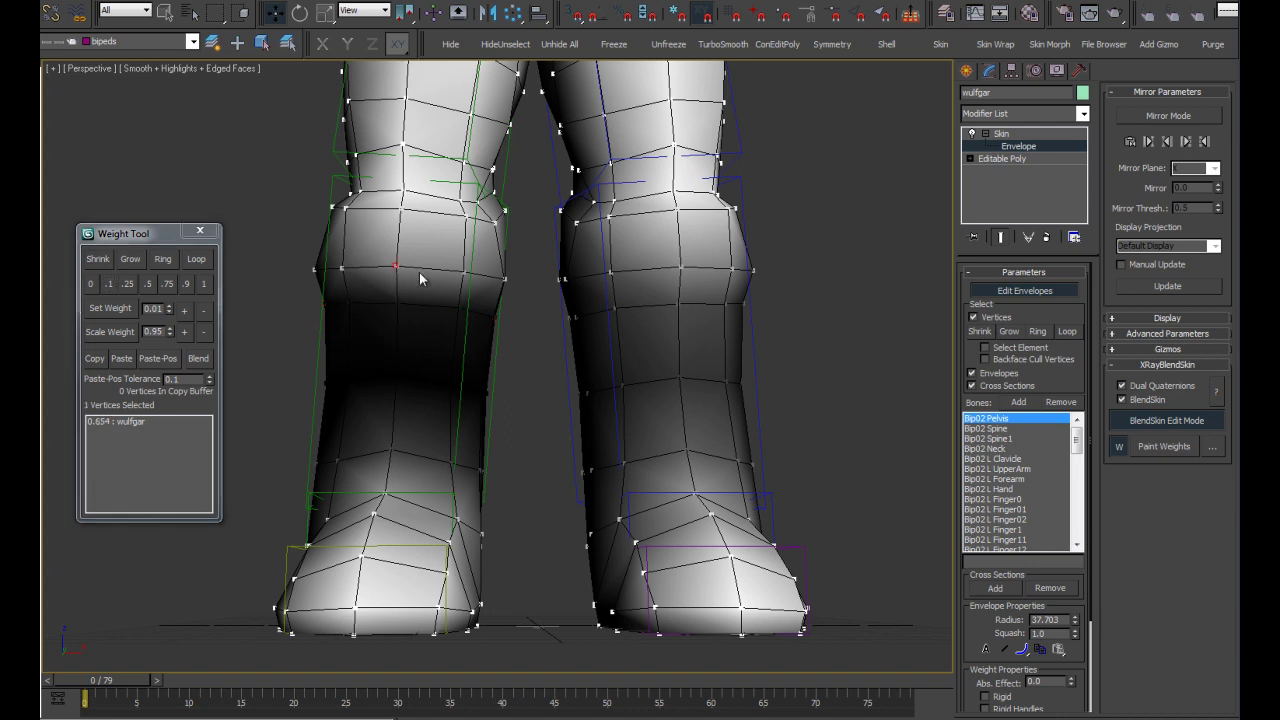
click(207, 259)
click(198, 362)
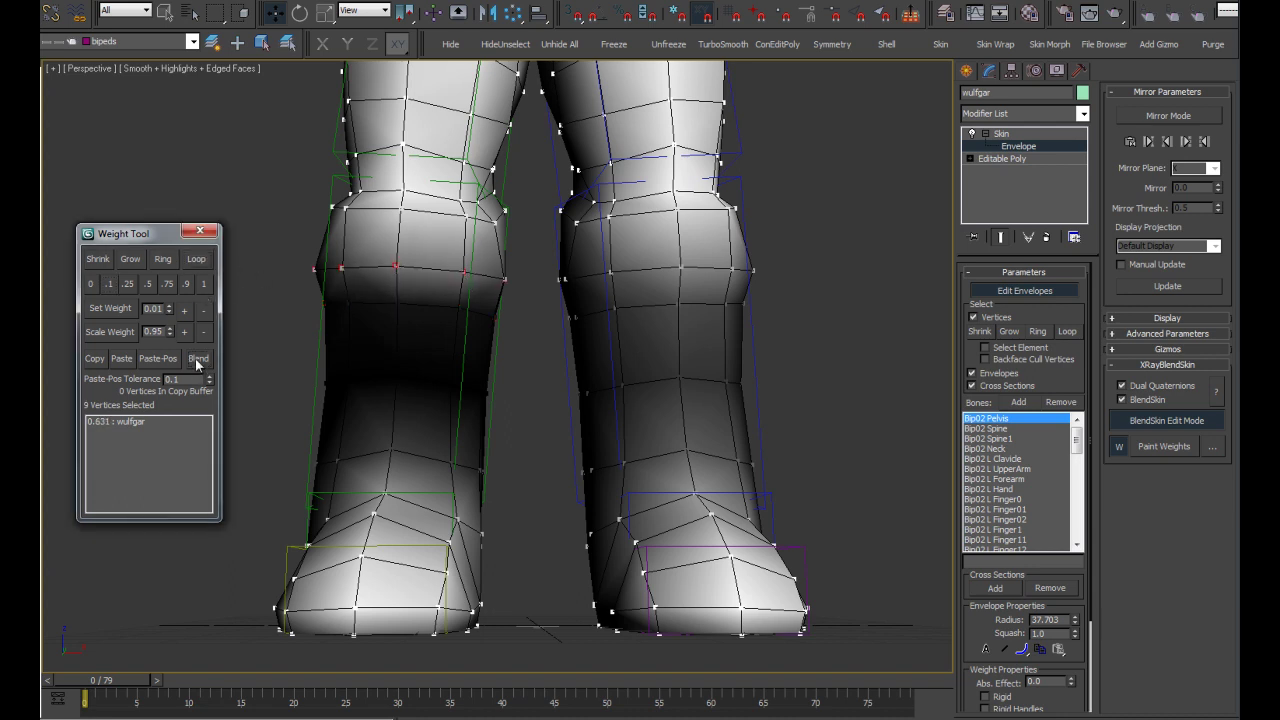
mouse_move(337, 364)
alt+middle_down()
mouse_move(451, 371)
mouse_move(386, 458)
mouse_move(541, 457)
alt+middle_up()
scroll(447, 380, down, 3)
scroll(390, 456, up, 3)
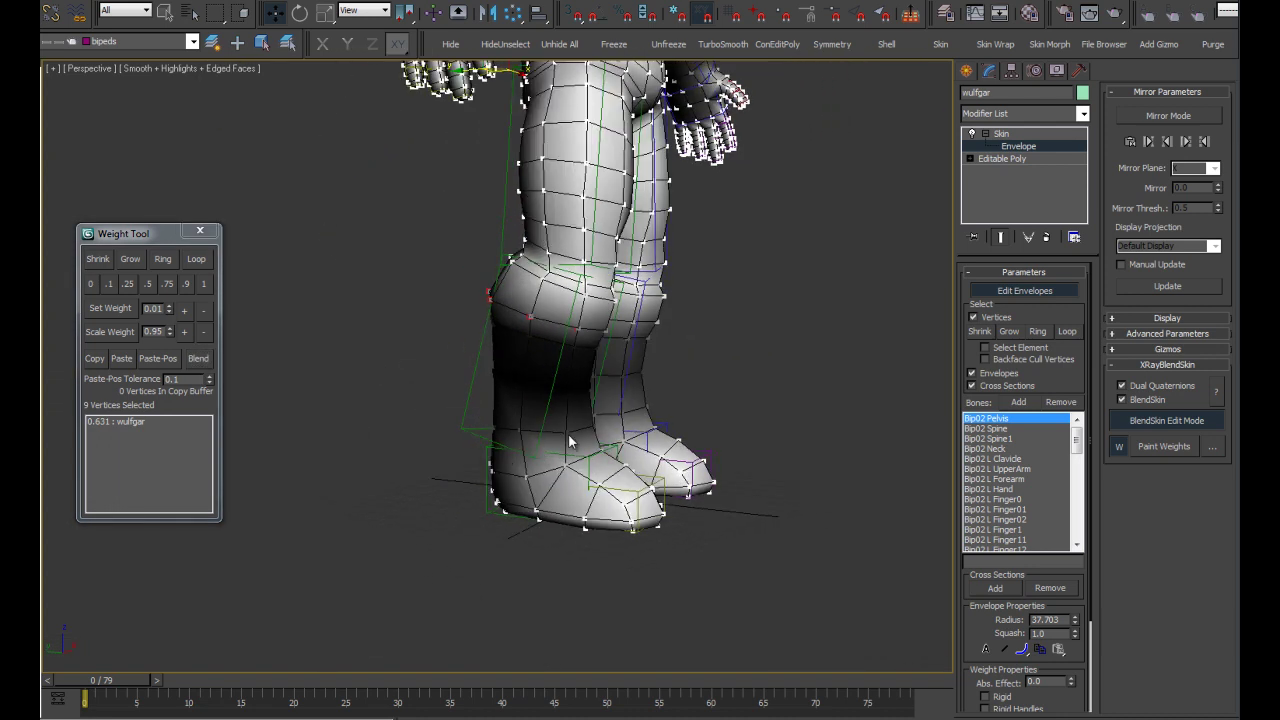
- Loop-select the leg vertices and blend their weights
click(203, 264)
click(202, 359)
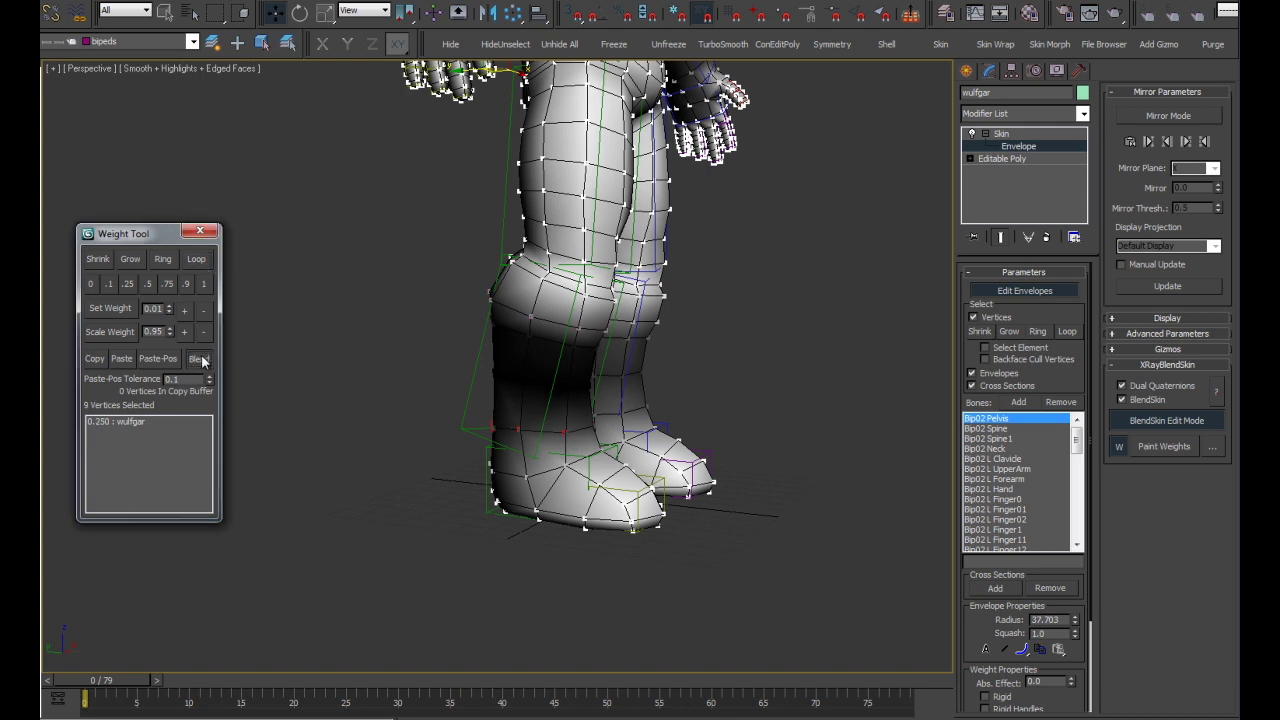
mouse_move(581, 398)
alt+middle_down()
mouse_move(787, 383)
mouse_move(455, 508)
mouse_move(510, 341)
alt+middle_up()
scroll(455, 508, down, 3)
- Mirror the leg weights to the opposite side, then turn Mirror Mode off
click(1167, 118)
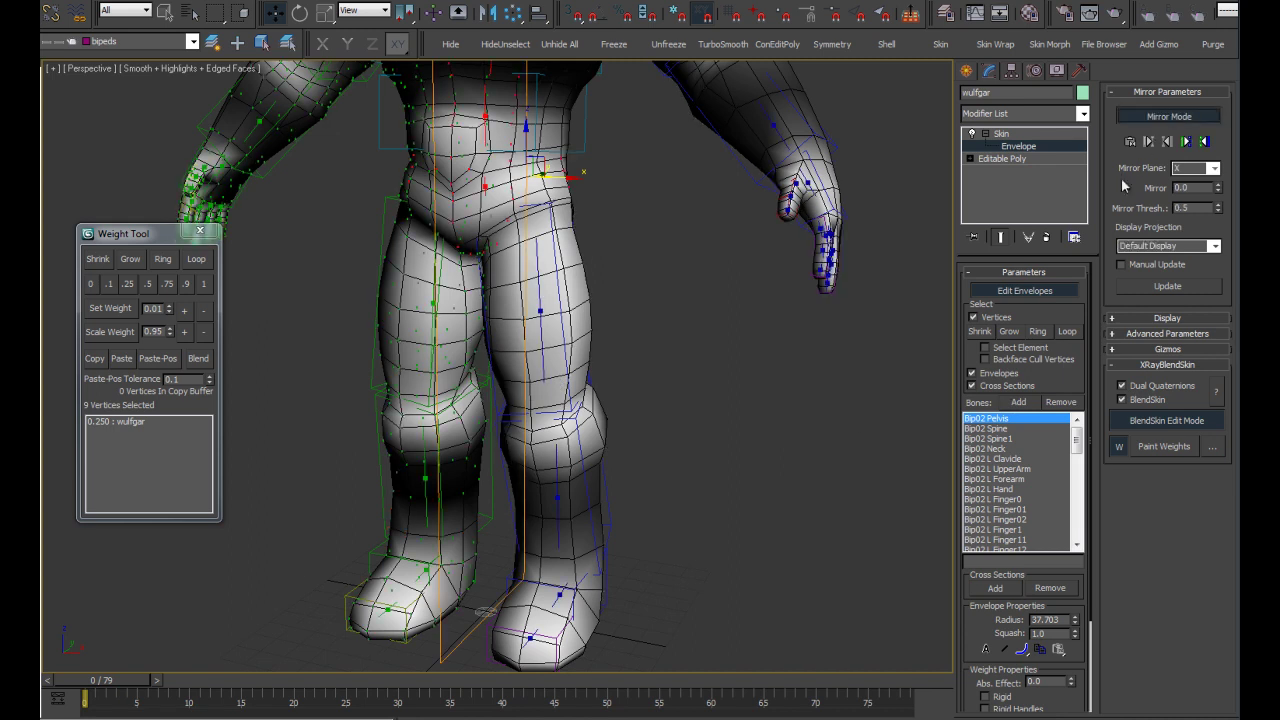
click(1188, 143)
mouse_move(694, 271)
alt+middle_down()
mouse_move(694, 320)
mouse_move(1181, 301)
mouse_move(802, 354)
mouse_move(814, 380)
alt+middle_up()
scroll(798, 362, down, 3)
click(1168, 116)
mouse_move(700, 225)
middle_down()
mouse_move(731, 249)
mouse_move(706, 258)
middle_up()
scroll(706, 258, up, 2)
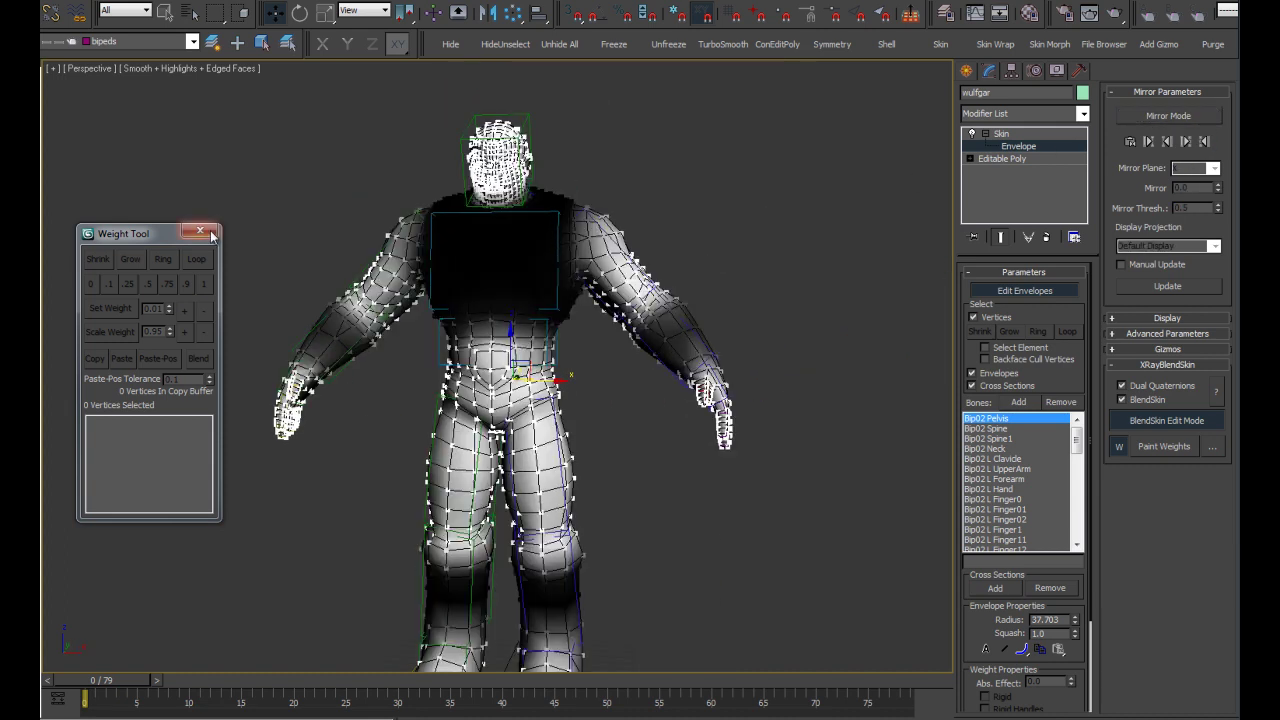
- Exit BlendSkin Edit Mode and Edit Envelopes, and shade the character with Material Color
click(1155, 419)
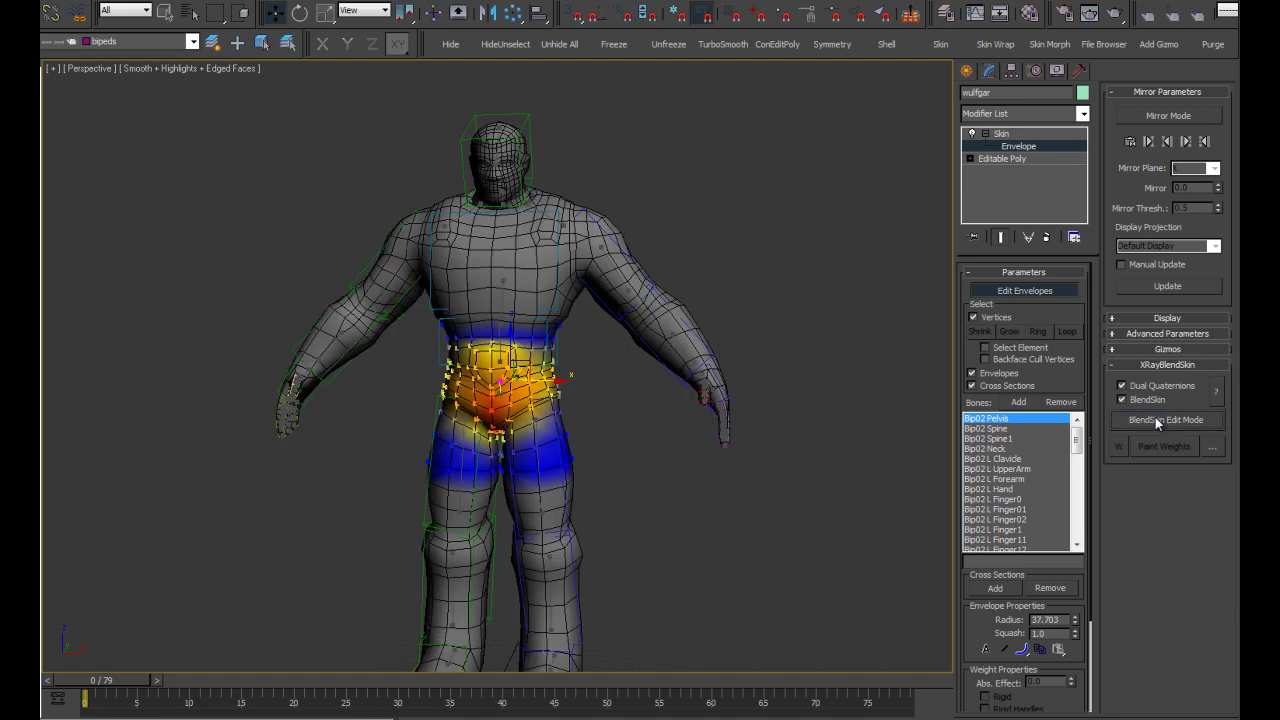
click(1022, 155)
click(1060, 72)
click(1048, 180)
scroll(746, 237, up, 3)
- Rotate the Bip02 Spine1 bone to test torso deformation, with edged faces hidden
middle_drag(683, 347, 619, 296)
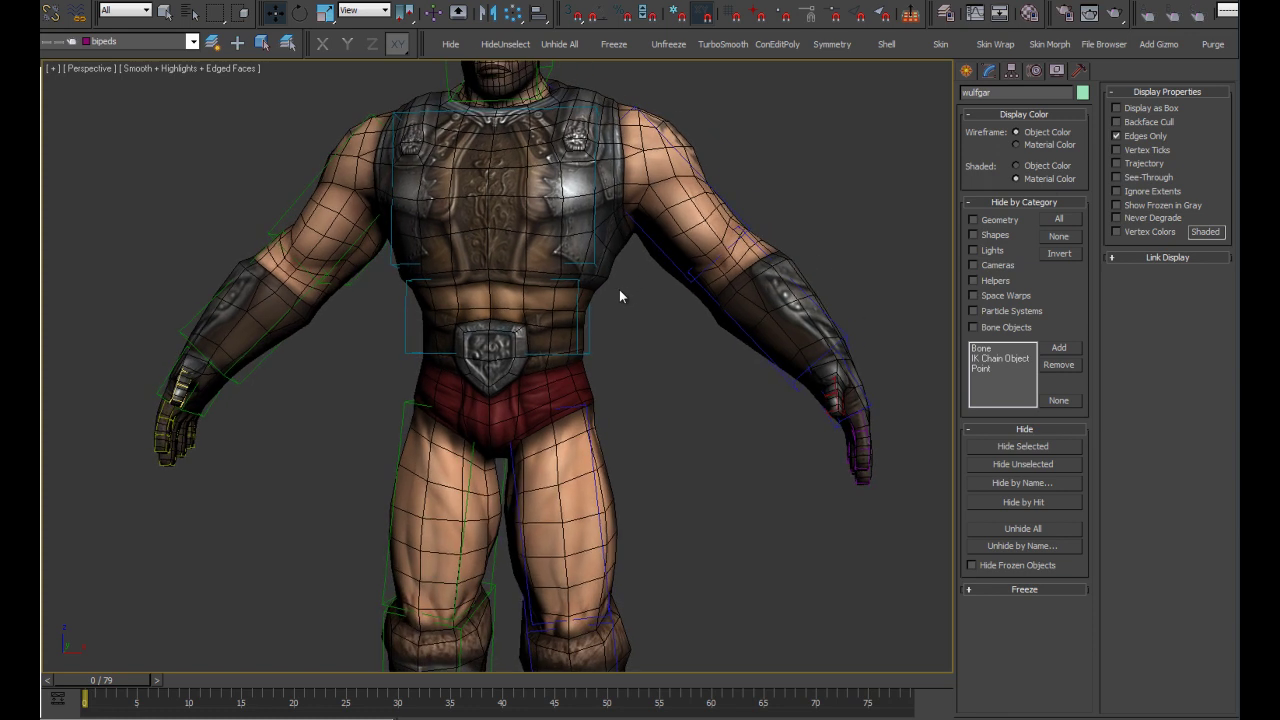
click(593, 258)
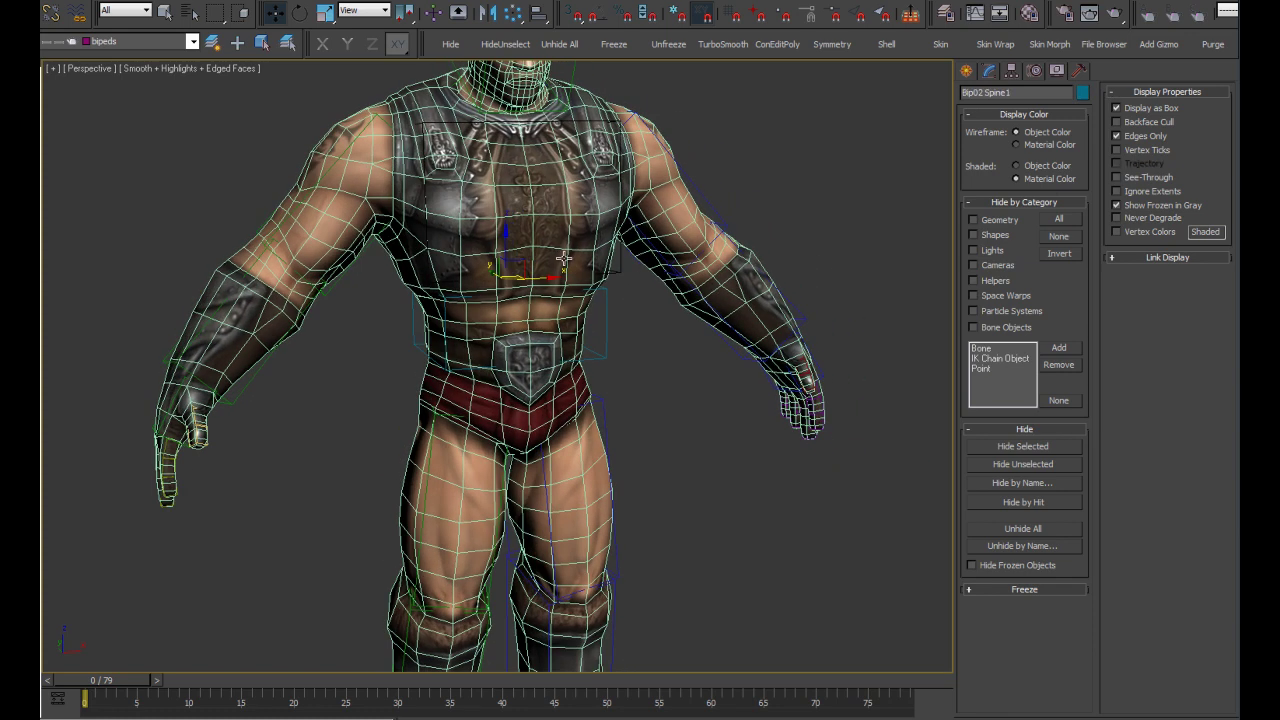
key(F4)
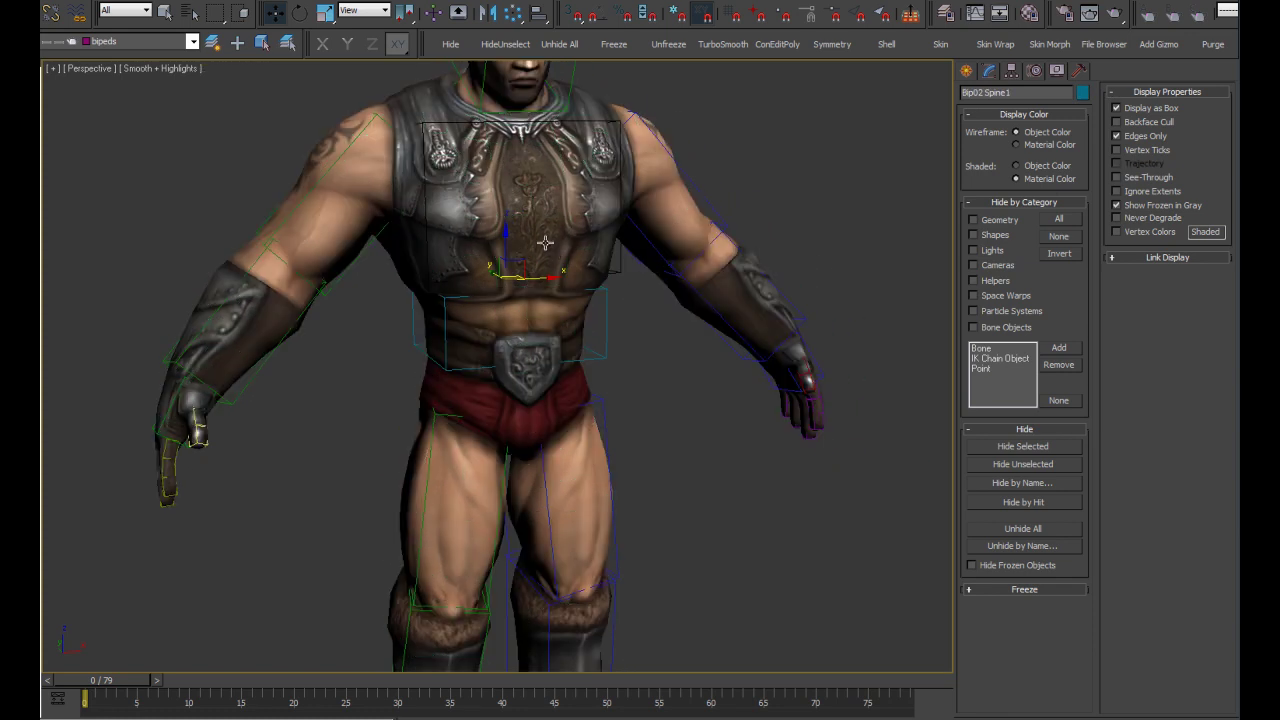
key(e)
drag(484, 252, 410, 252)
middle_drag(367, 184, 359, 247)
- Rotate the right upper arm and clavicle bones to test shoulder deformation
click(343, 218)
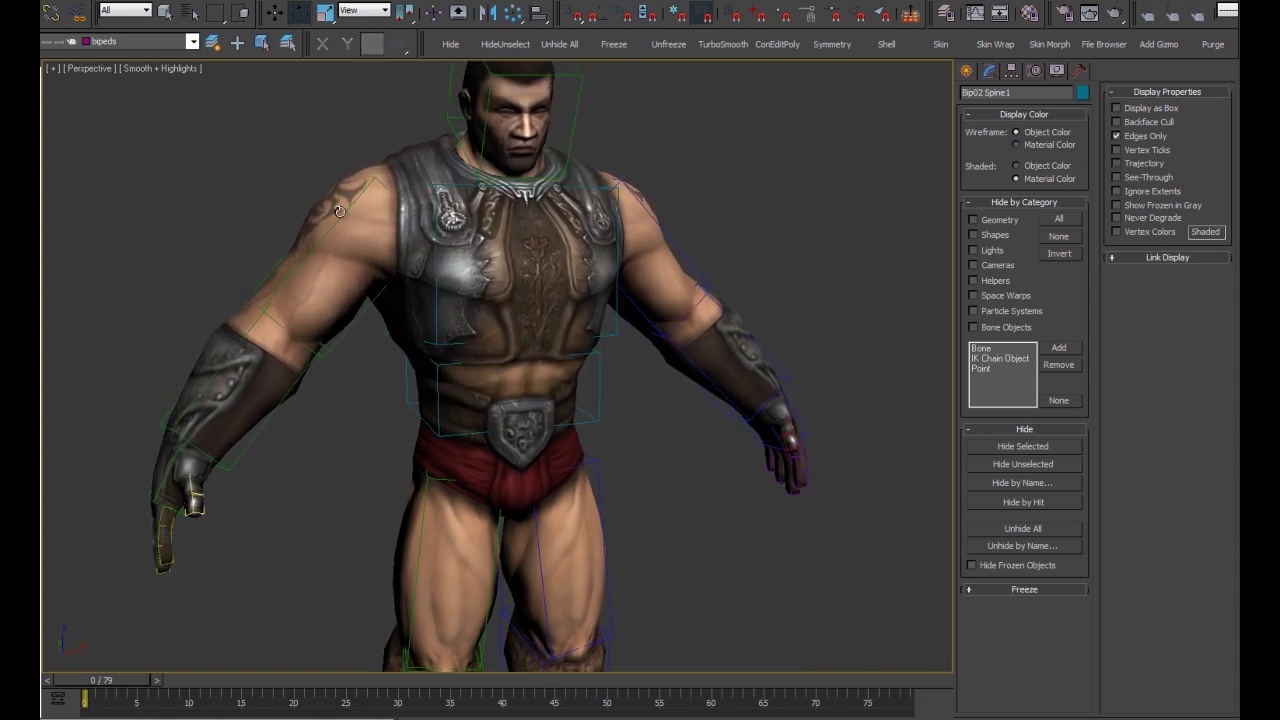
click(298, 257)
drag(398, 169, 399, 209)
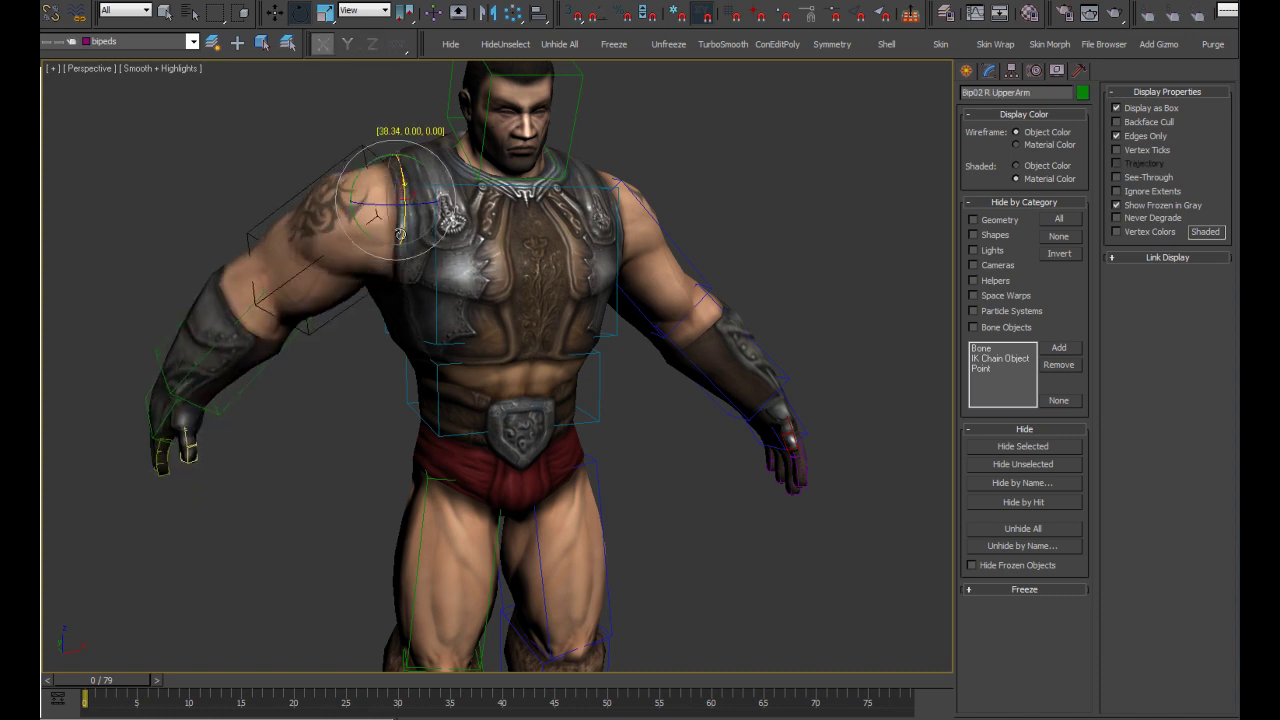
alt+middle_drag(399, 209, 614, 228)
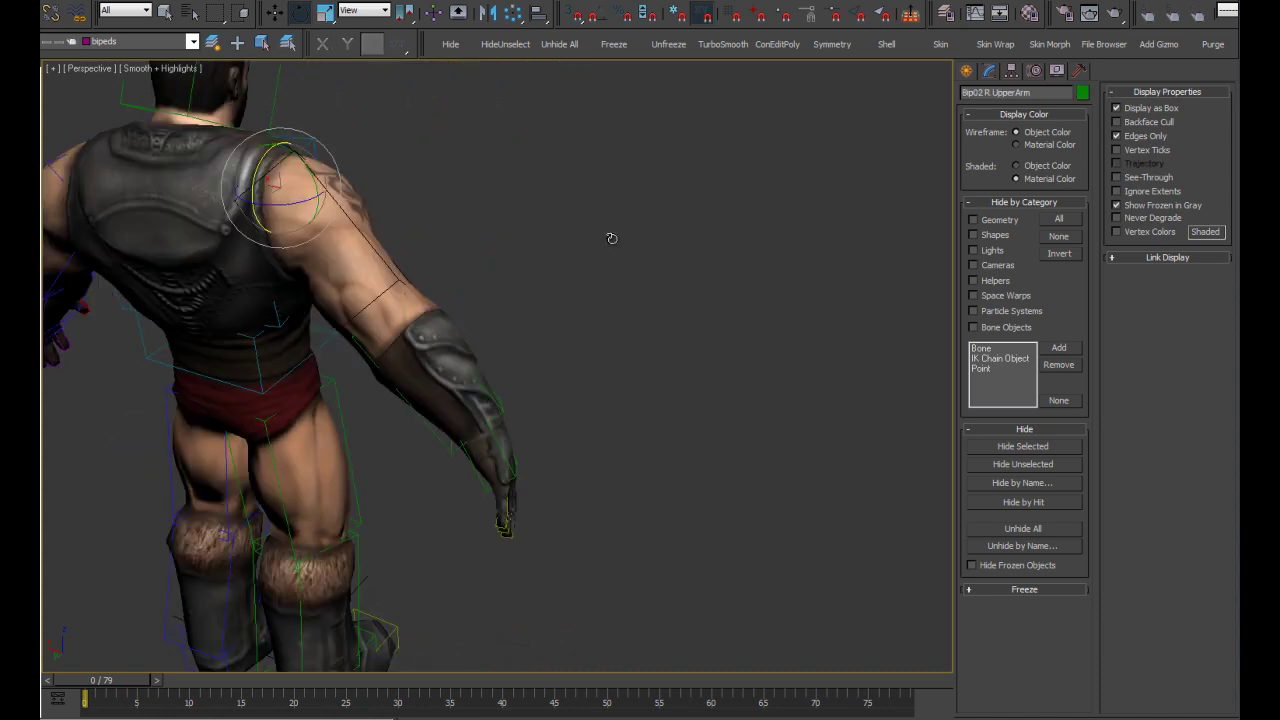
drag(318, 227, 287, 180)
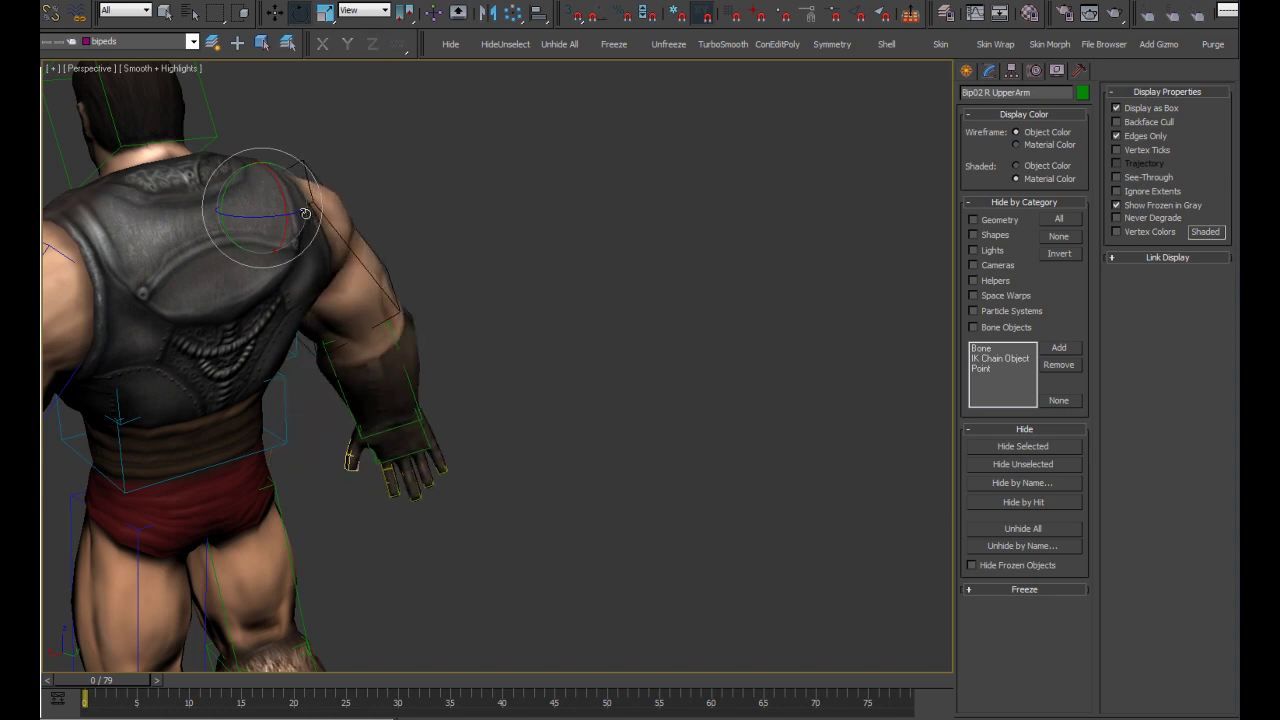
mouse_move(287, 180)
alt+middle_down()
mouse_move(229, 228)
mouse_move(103, 214)
alt+middle_up()
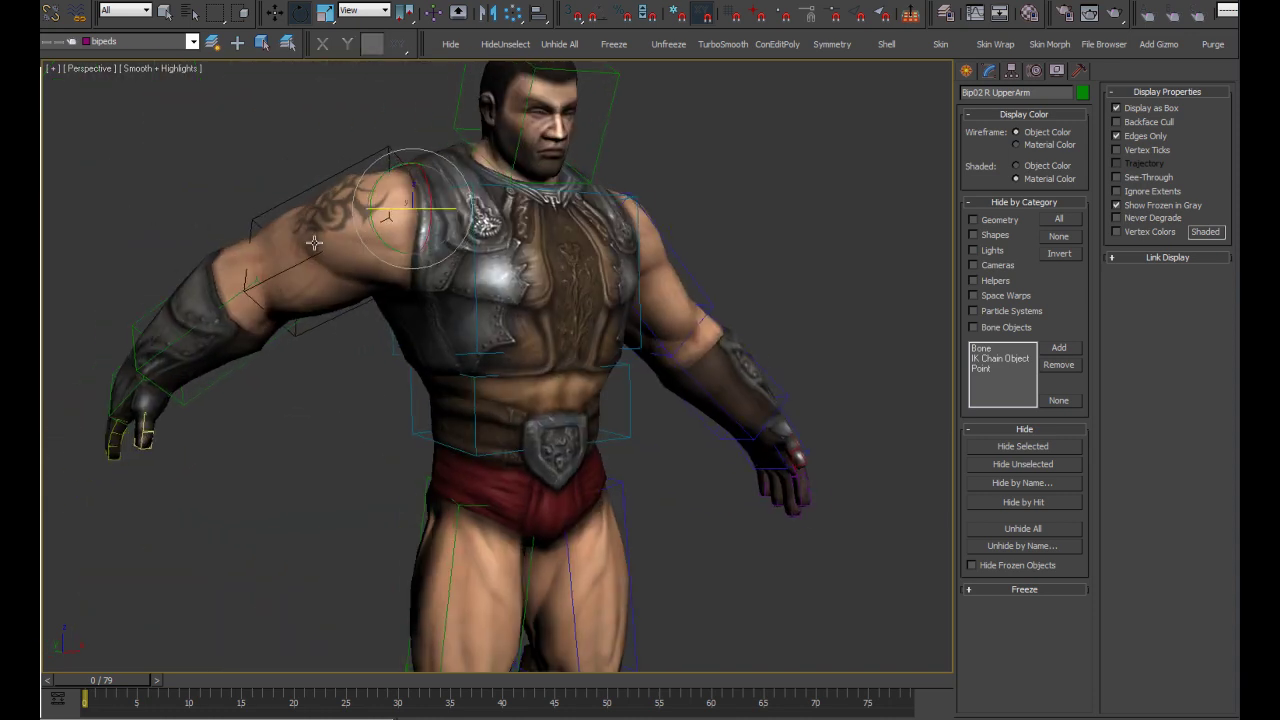
drag(421, 185, 425, 228)
click(458, 172)
alt+middle_drag(458, 172, 462, 195)
drag(462, 195, 455, 200)
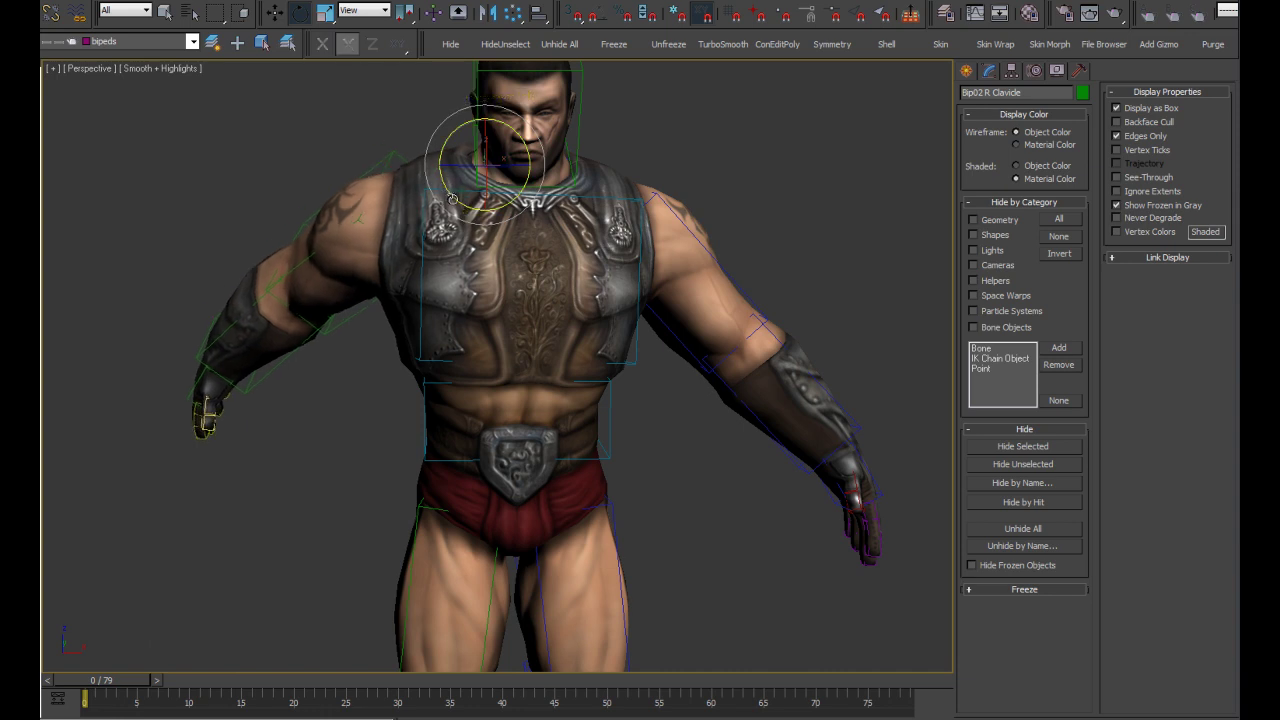
click(361, 312)
- Load the fly_smash1_new.bip animation onto the biped
scroll(355, 306, down, 2)
scroll(343, 288, down, 3)
scroll(337, 277, down, 2)
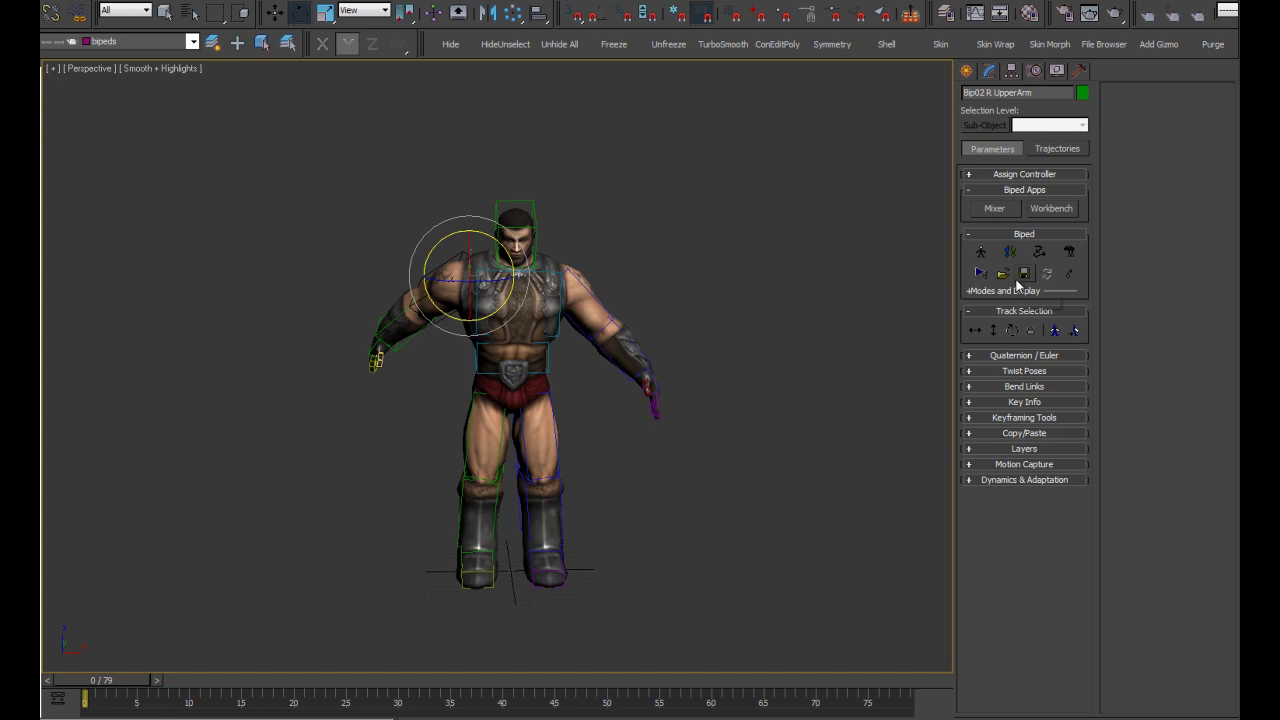
click(1005, 275)
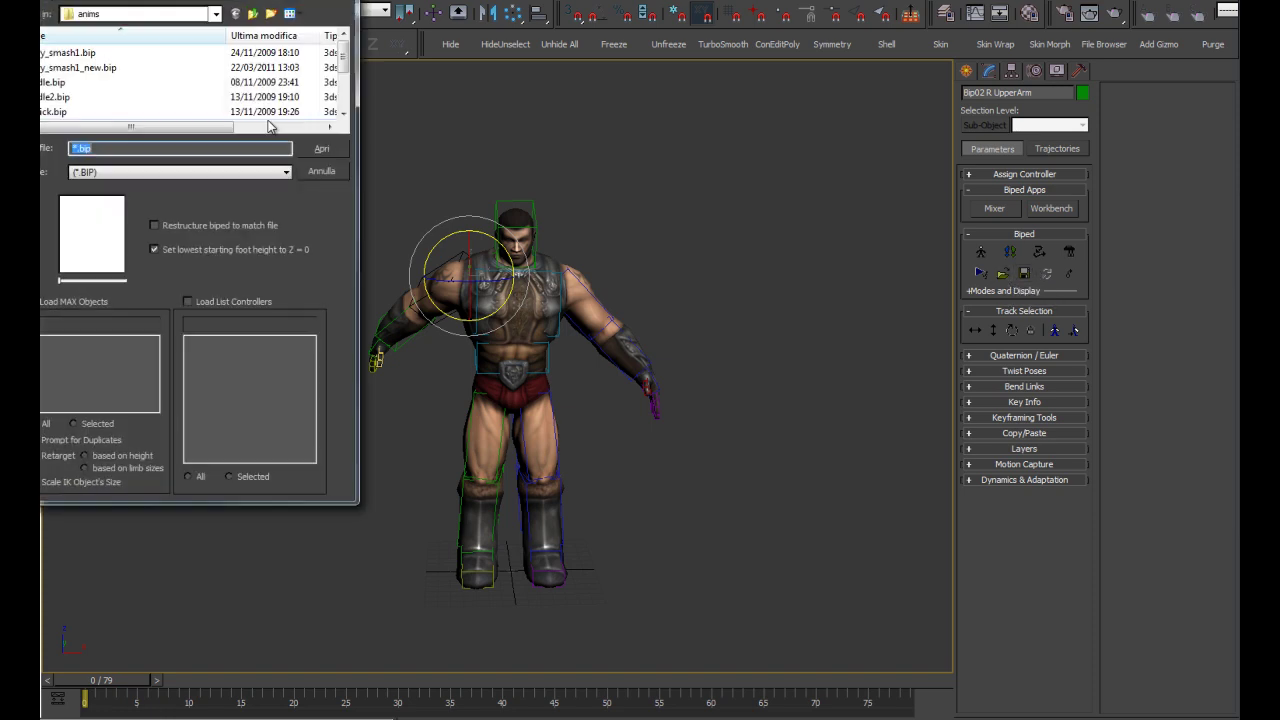
double_click(88, 68)
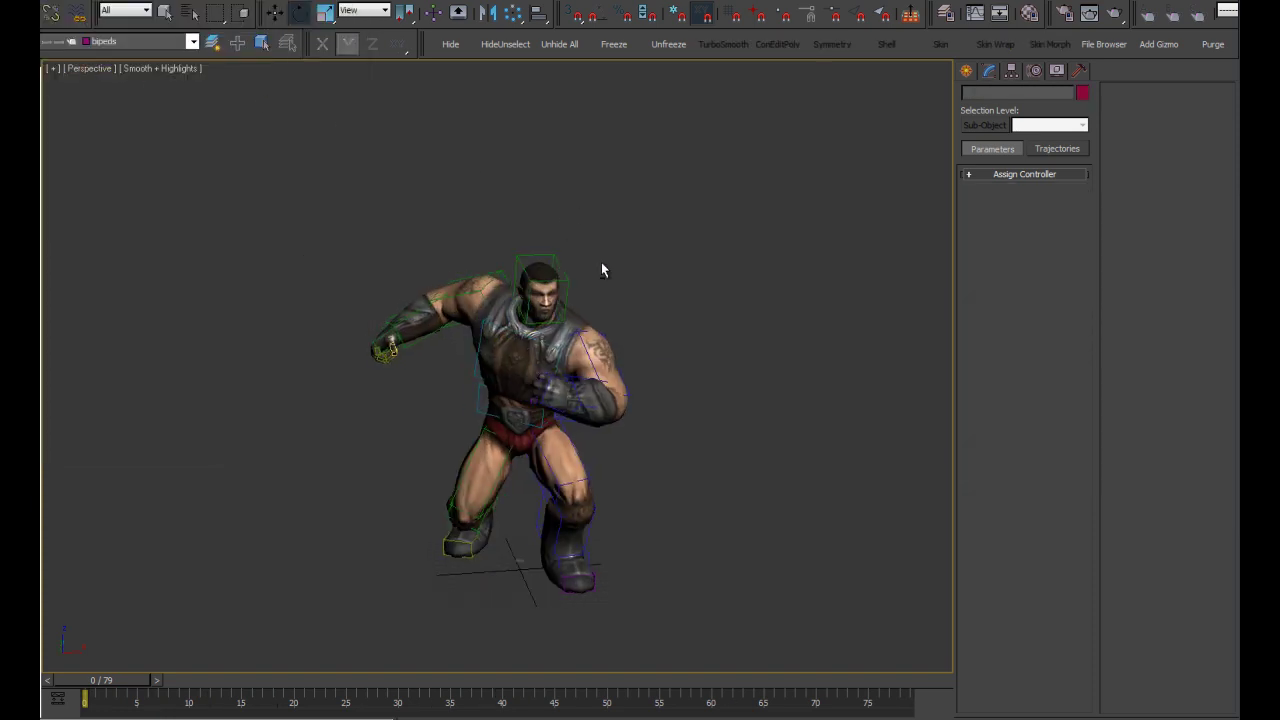
- Play the loaded animation while orbiting to watch the character deform
alt+middle_drag(568, 248, 590, 323)
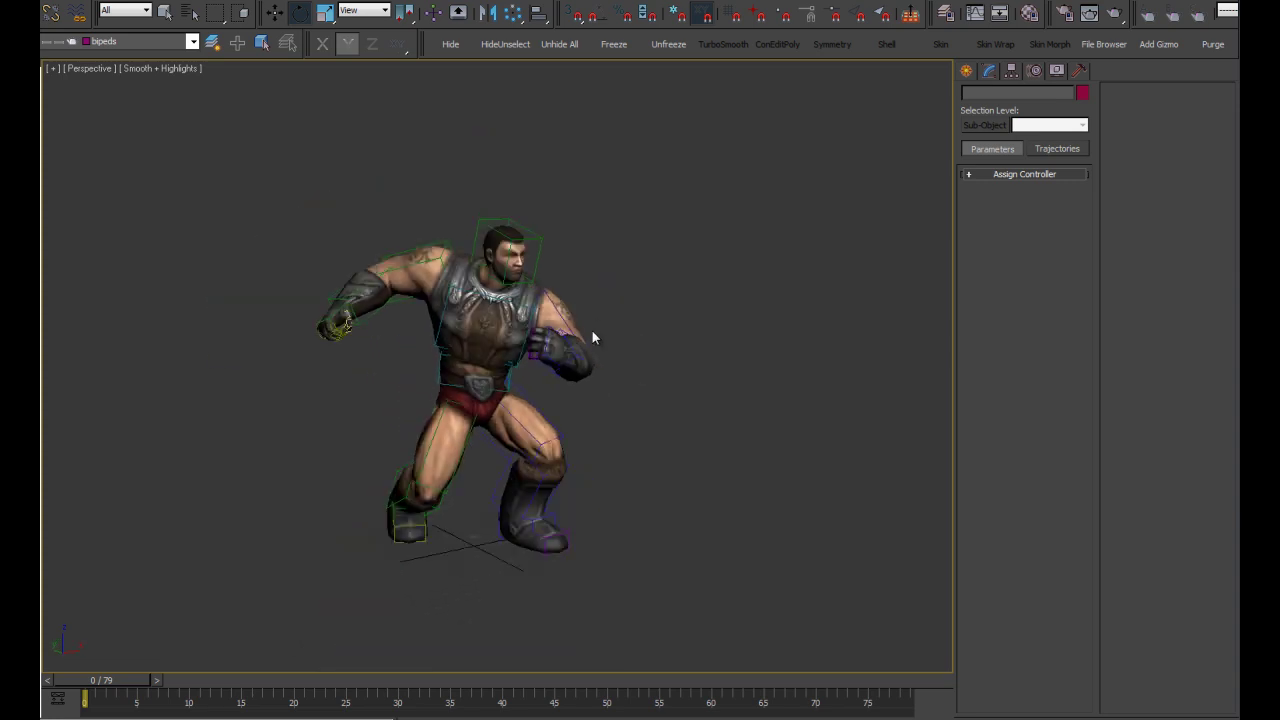
key(/)
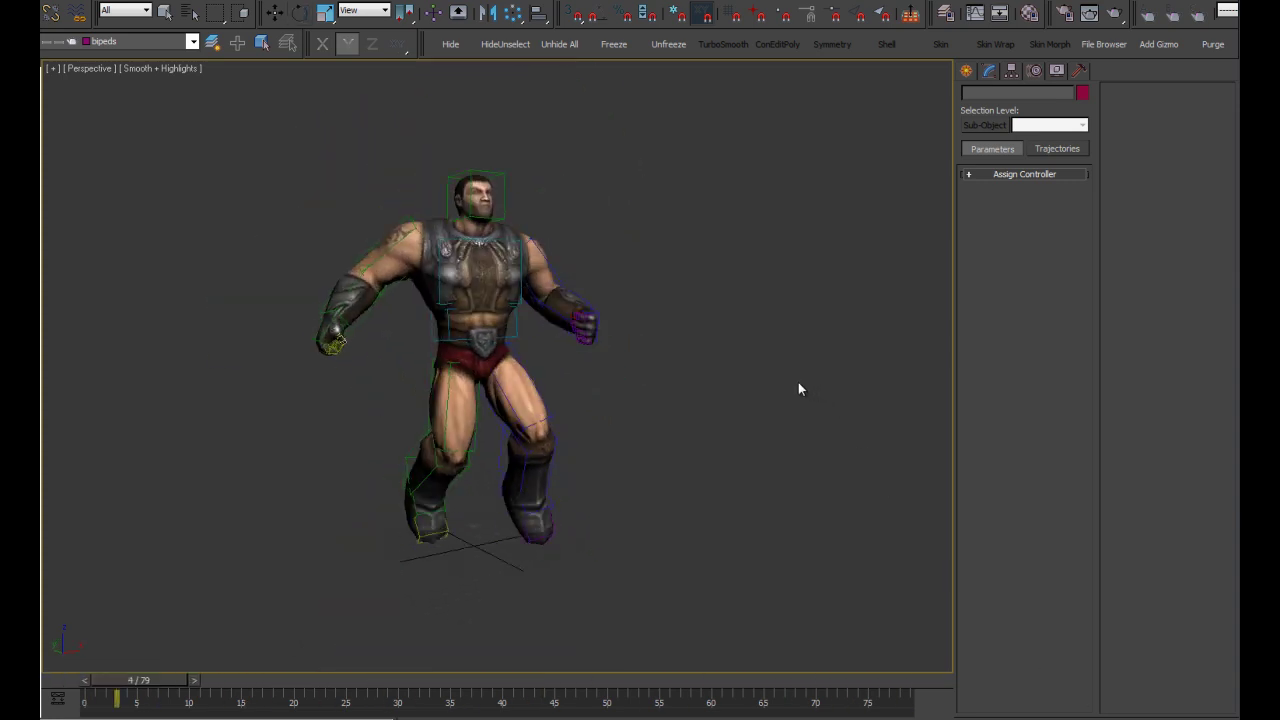
middle_drag(802, 383, 717, 397)
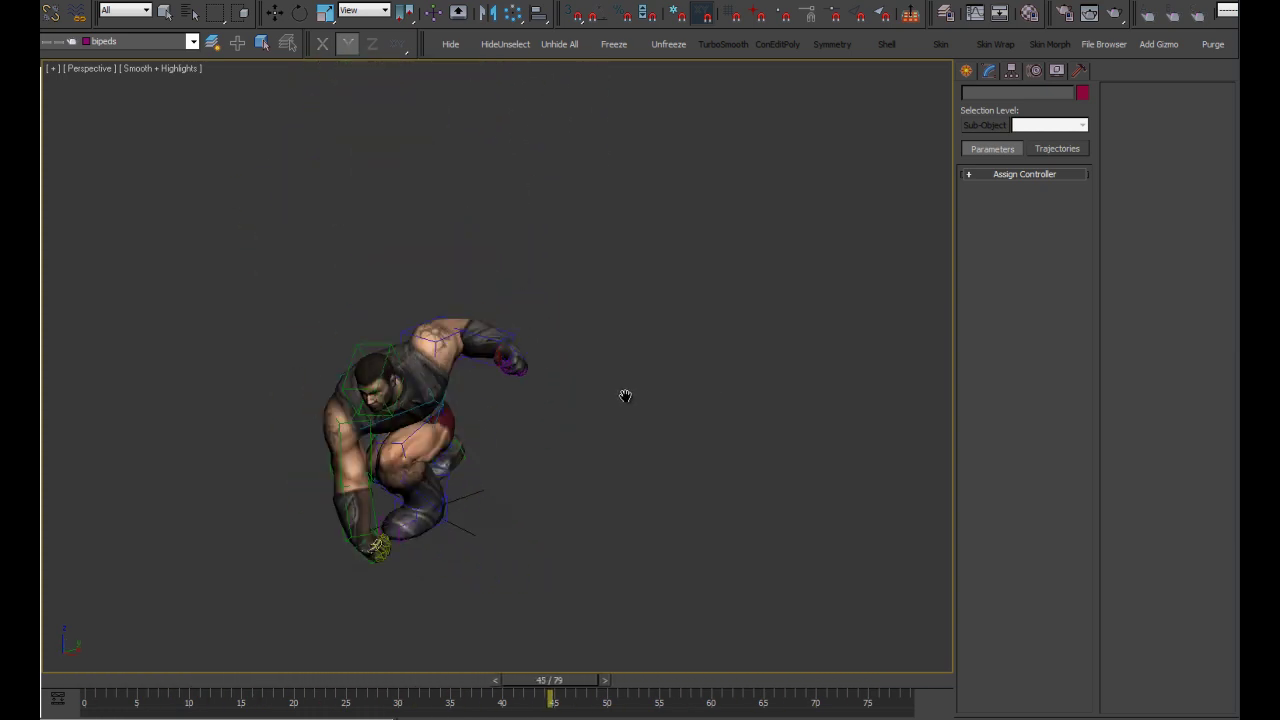
middle_drag(526, 398, 719, 584)
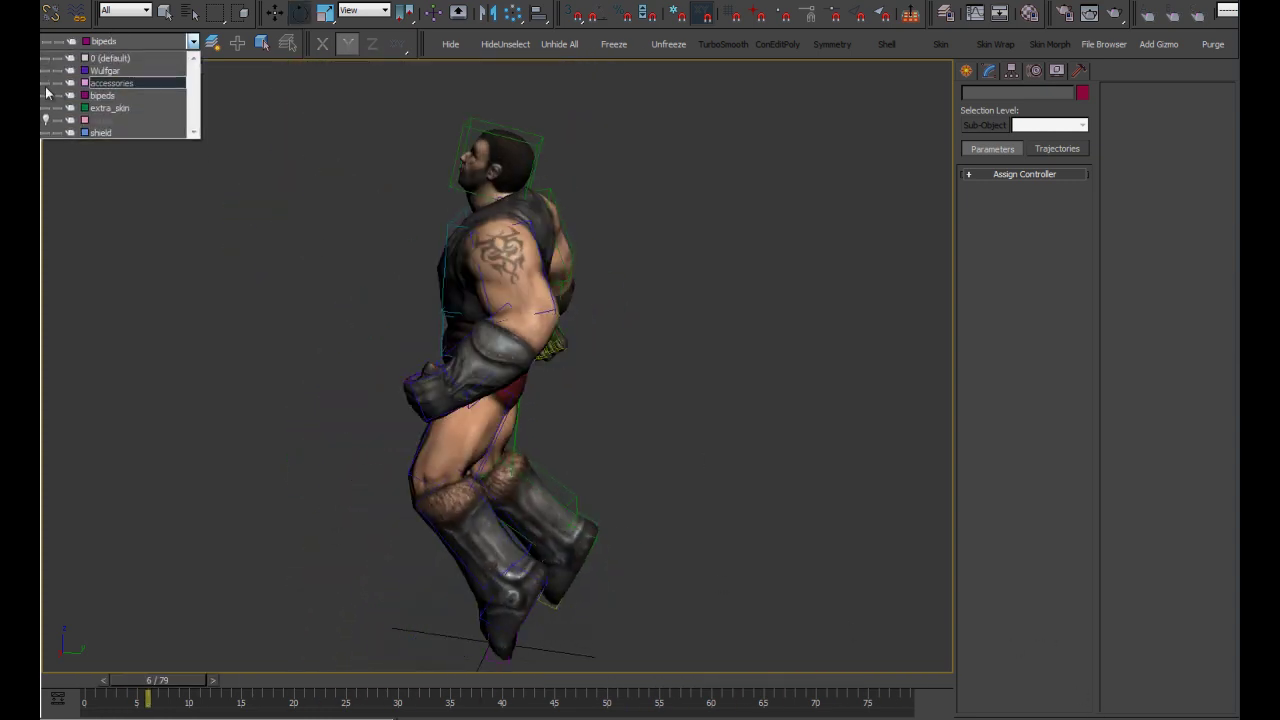
mouse_move(254, 238)
alt+middle_down()
mouse_move(326, 243)
mouse_move(427, 305)
alt+middle_up()
mouse_move(175, 659)
alt+middle_down()
mouse_move(200, 677)
mouse_move(249, 663)
mouse_move(360, 543)
mouse_move(627, 468)
mouse_move(571, 451)
mouse_move(763, 463)
mouse_move(723, 526)
mouse_move(736, 548)
alt+middle_up()
- Show edged faces, scrub to frame 26, replay the animation, then return to frame 0
key(F4)
key(F4)
drag(268, 692, 395, 686)
mouse_move(773, 497)
alt+middle_down()
mouse_move(949, 500)
mouse_move(980, 580)
mouse_move(514, 469)
mouse_move(709, 458)
mouse_move(808, 496)
alt+middle_up()
scroll(760, 506, down, 3)
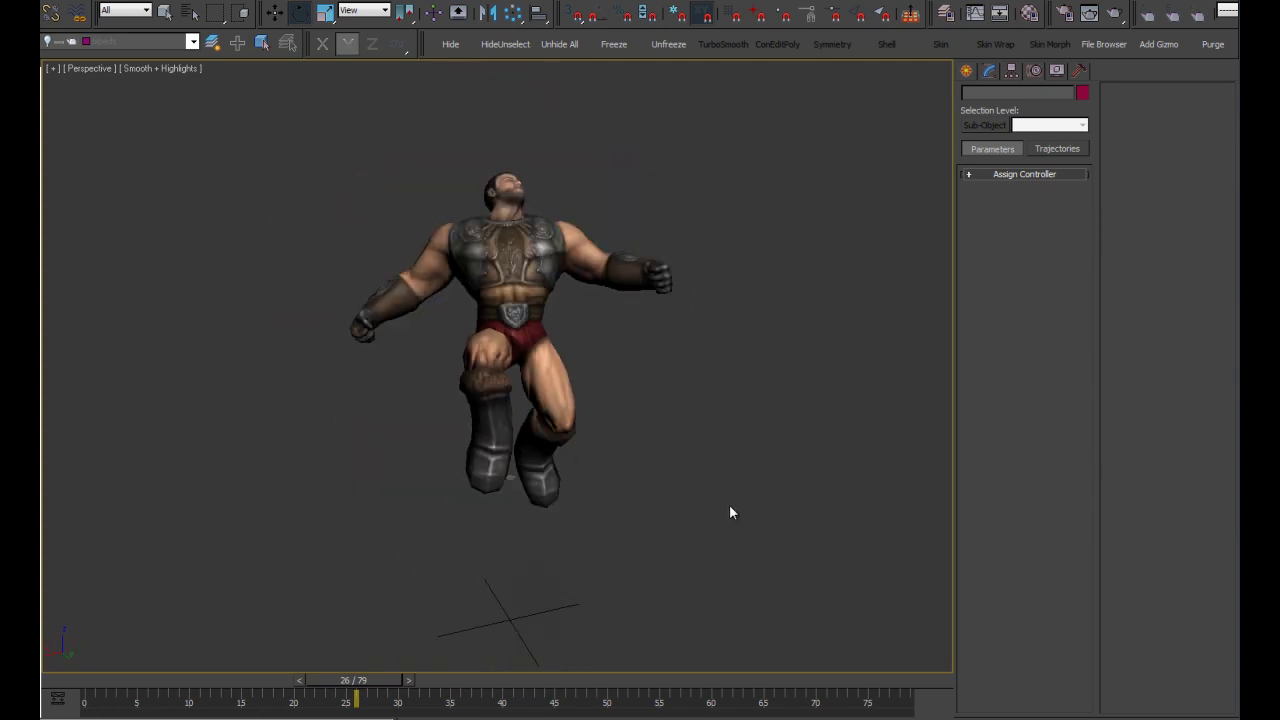
key(slash)
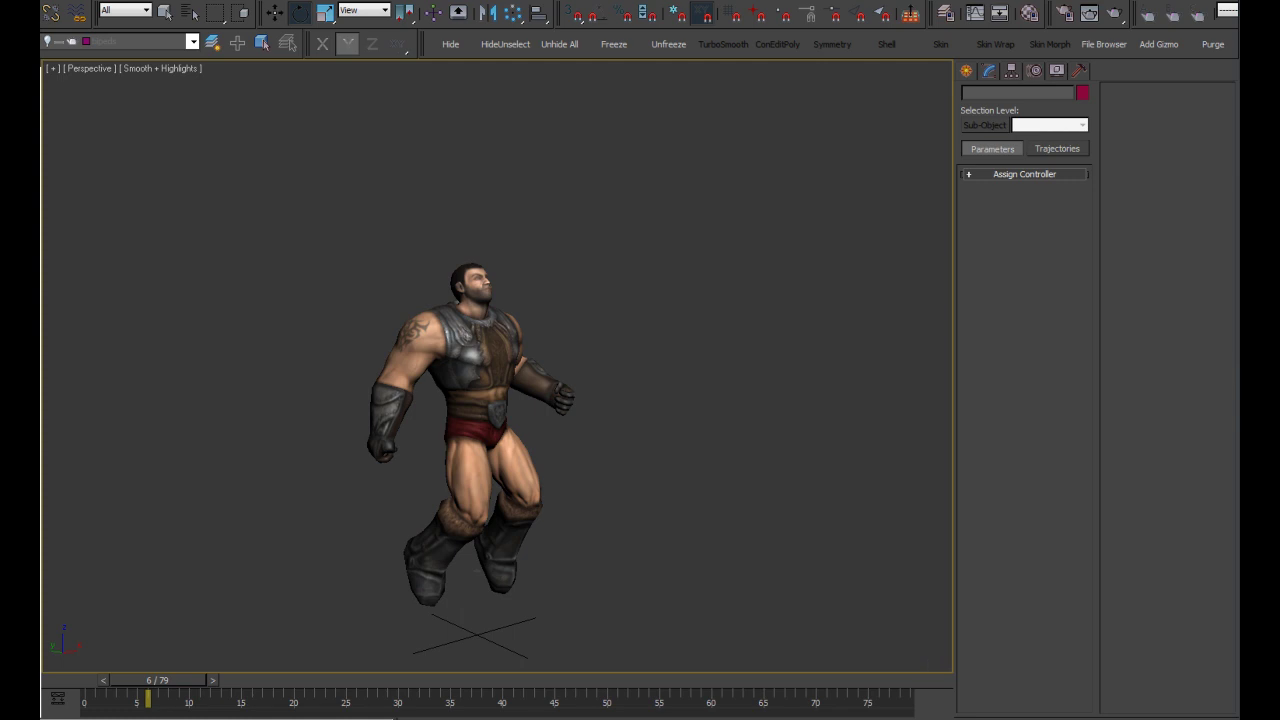
key(Home)
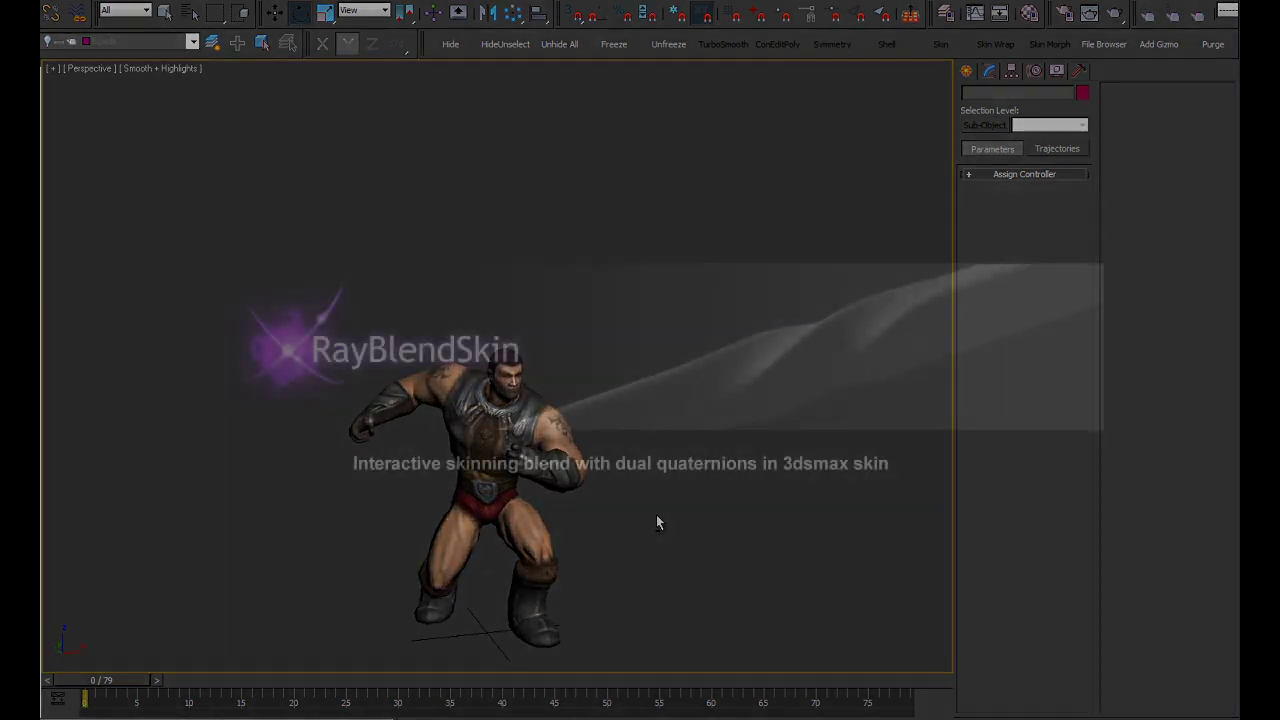